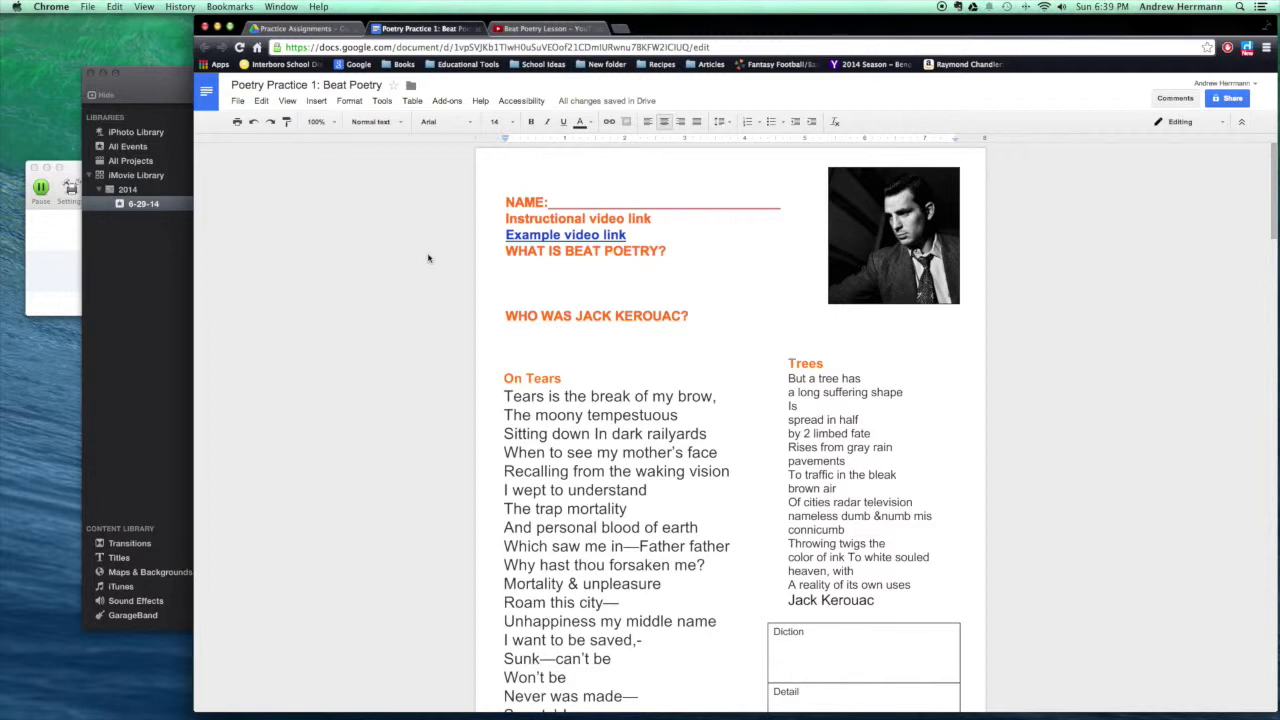
Scroll past the blank beat-poem lines to scan Annie Dillard's essay 'Living Like Weasels'
scroll(428, 258, down, 3)
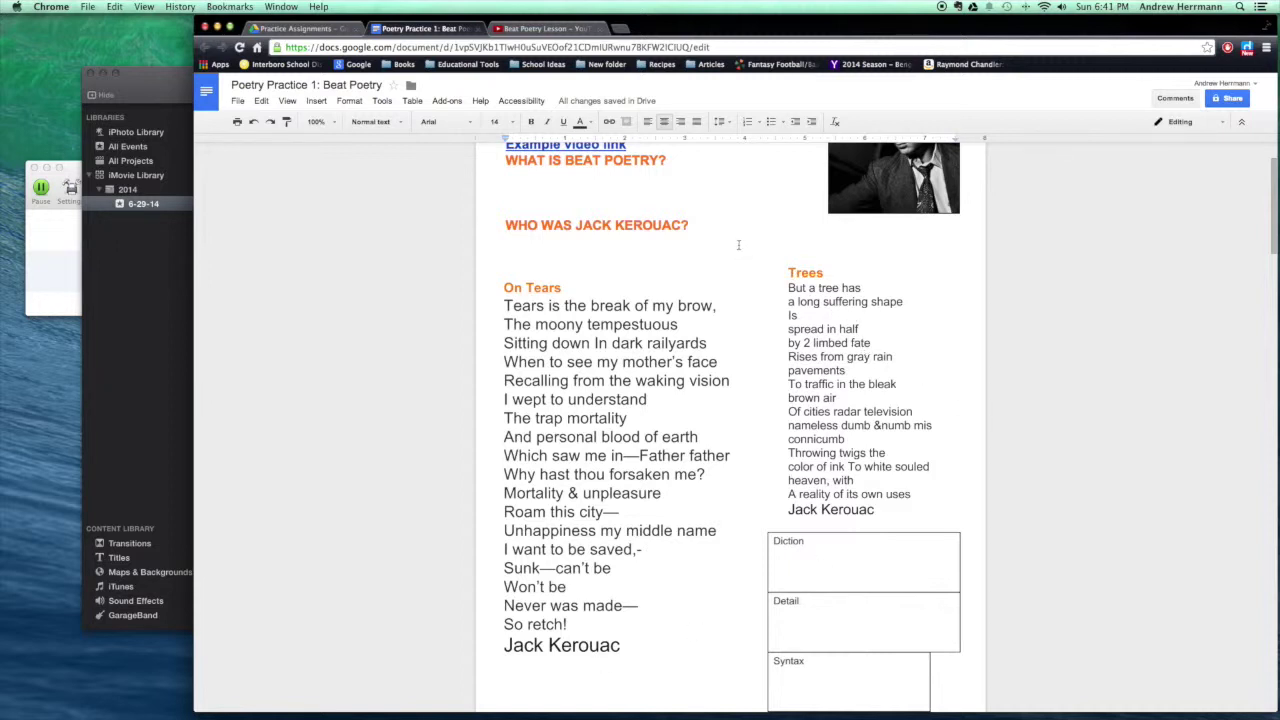
scroll(738, 245, down, 1)
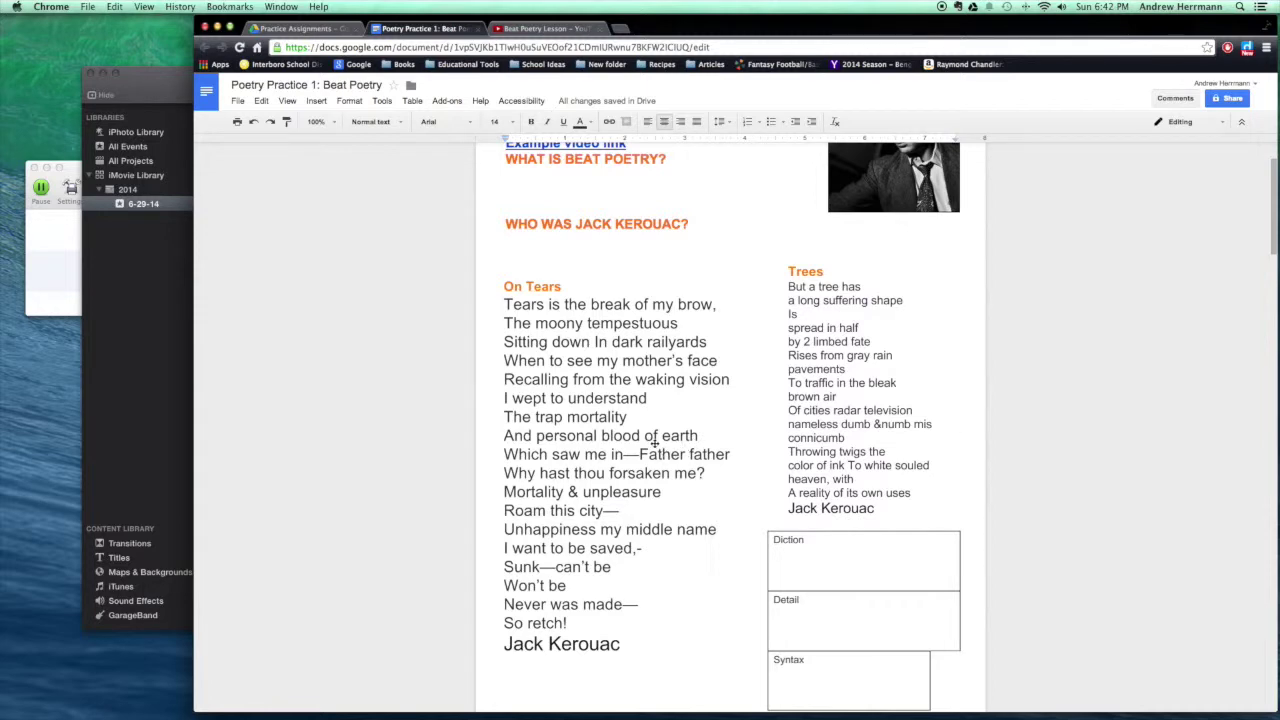
scroll(660, 448, down, 10)
scroll(654, 443, down, 13)
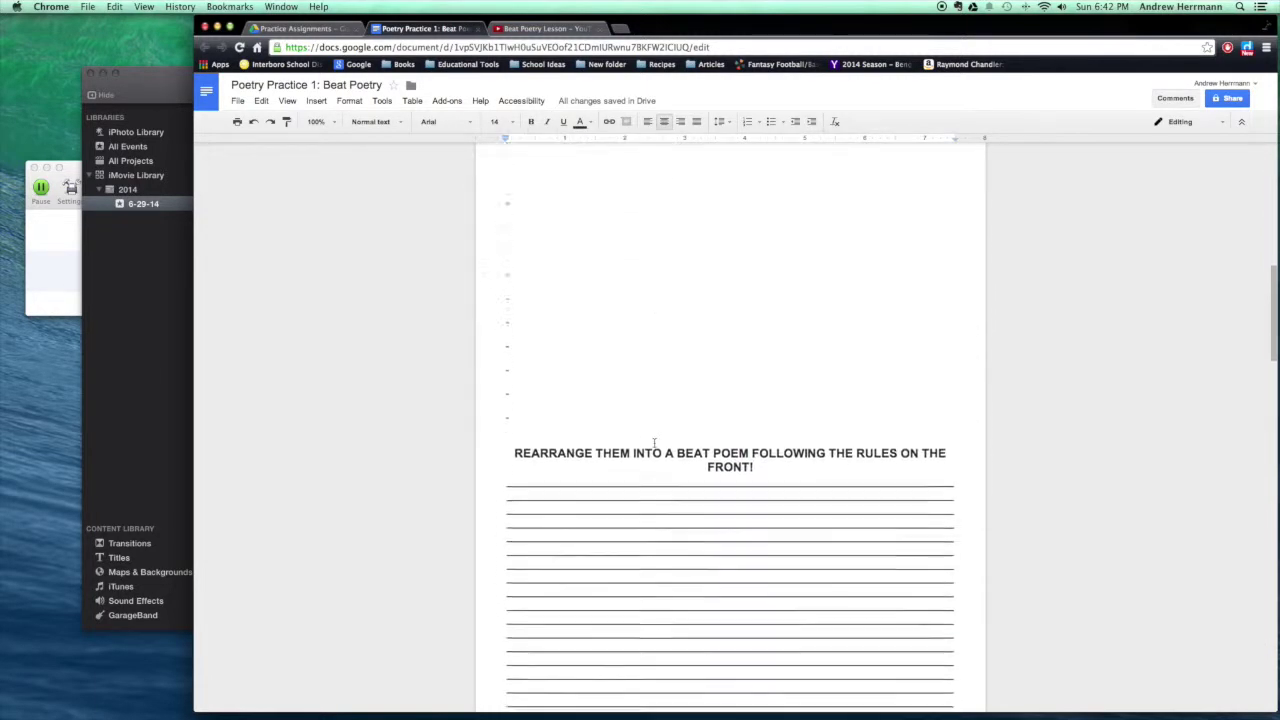
scroll(654, 441, down, 1)
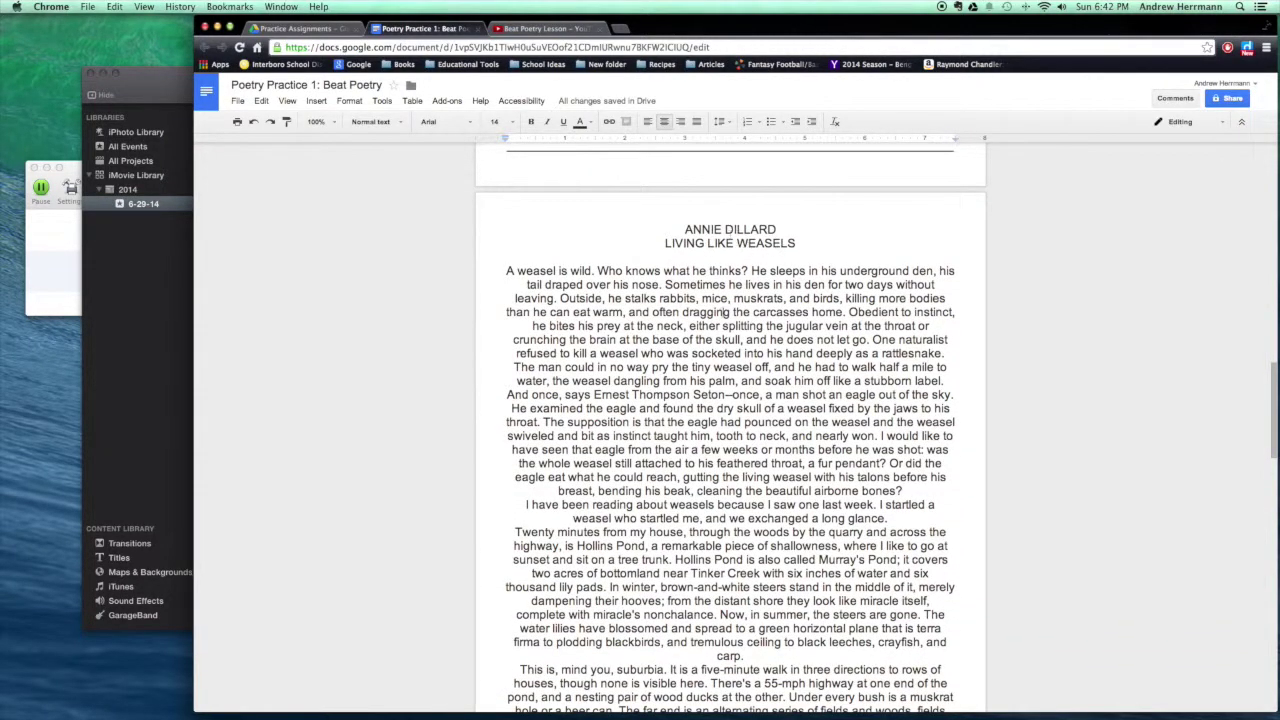
scroll(727, 312, down, 19)
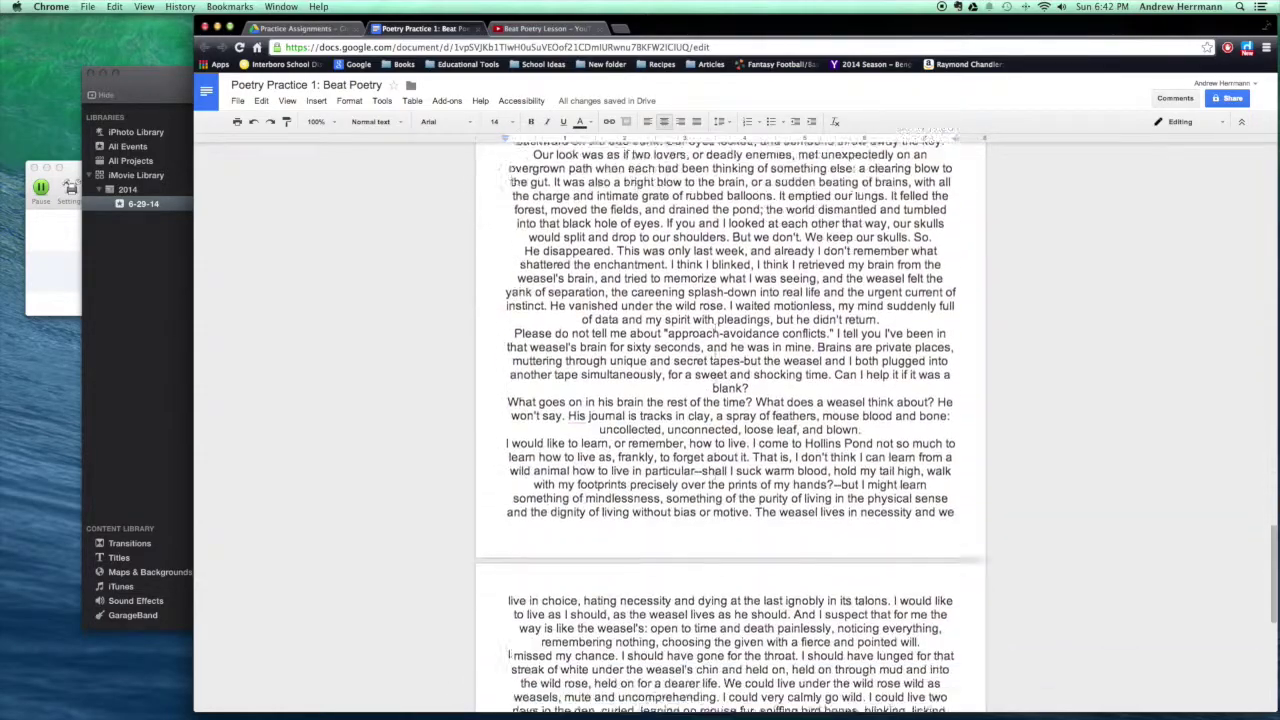
scroll(715, 376, down, 11)
scroll(715, 376, up, 10)
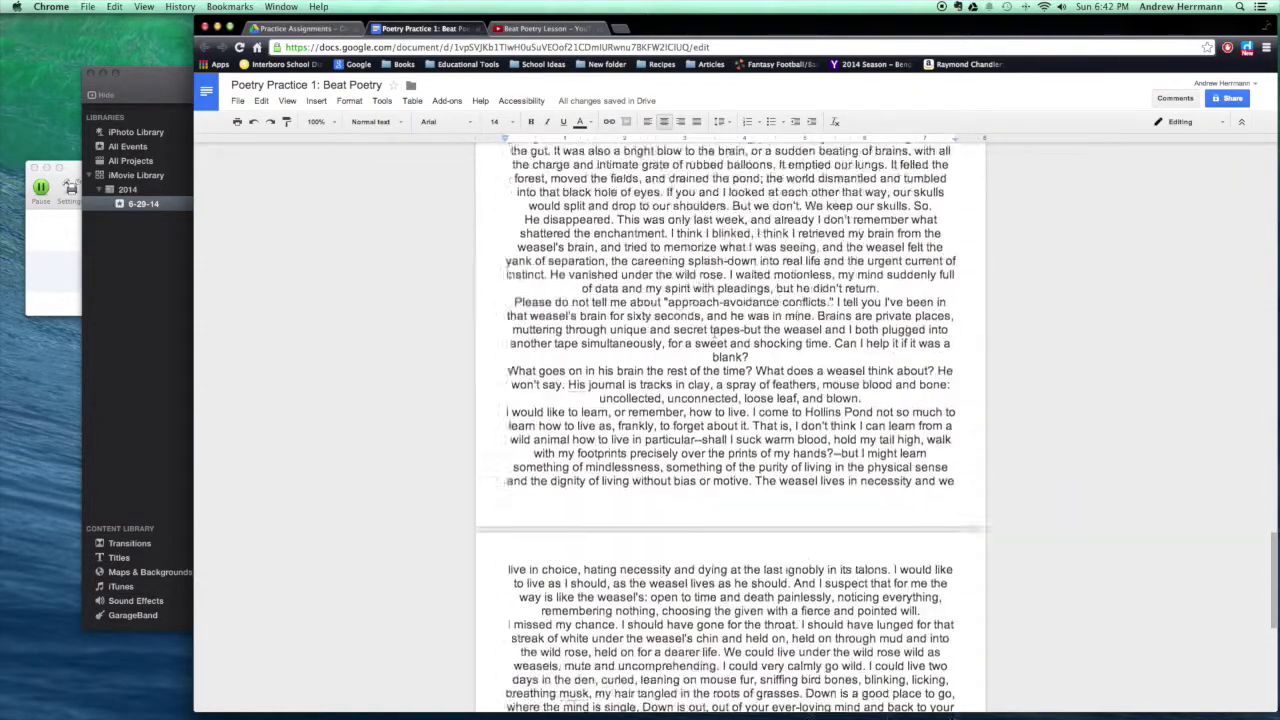
scroll(714, 372, up, 20)
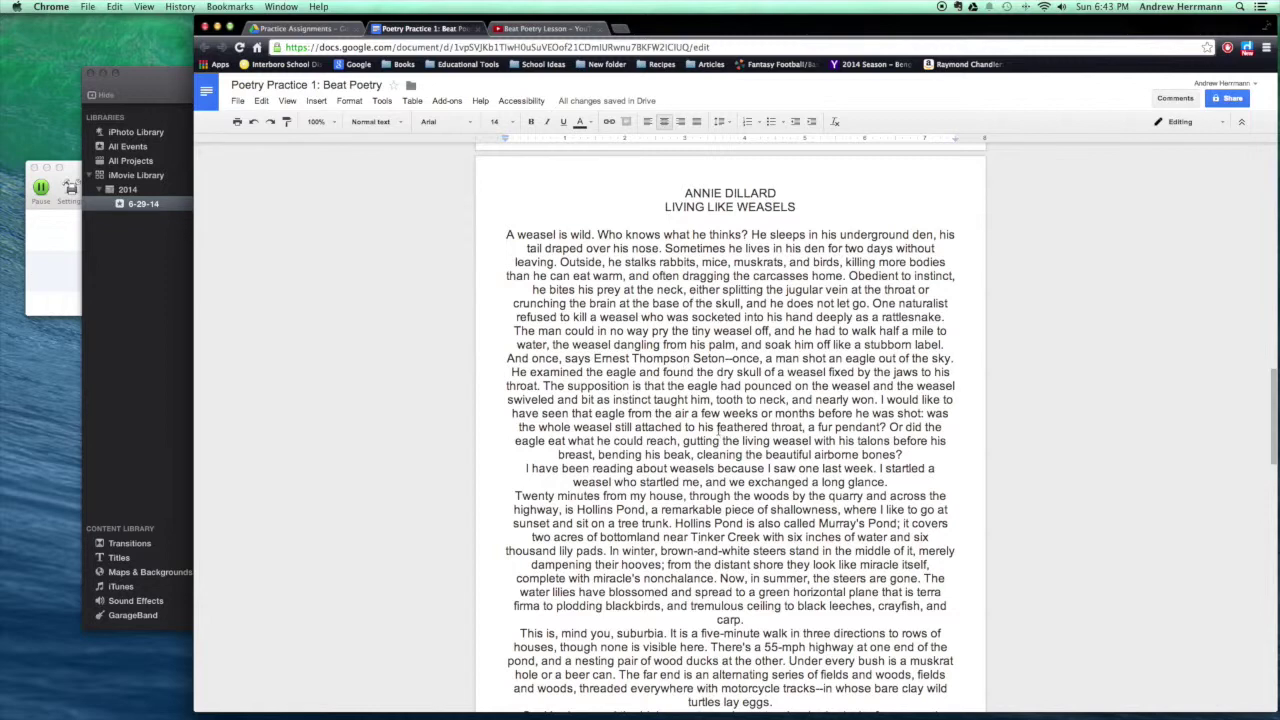
scroll(717, 432, down, 15)
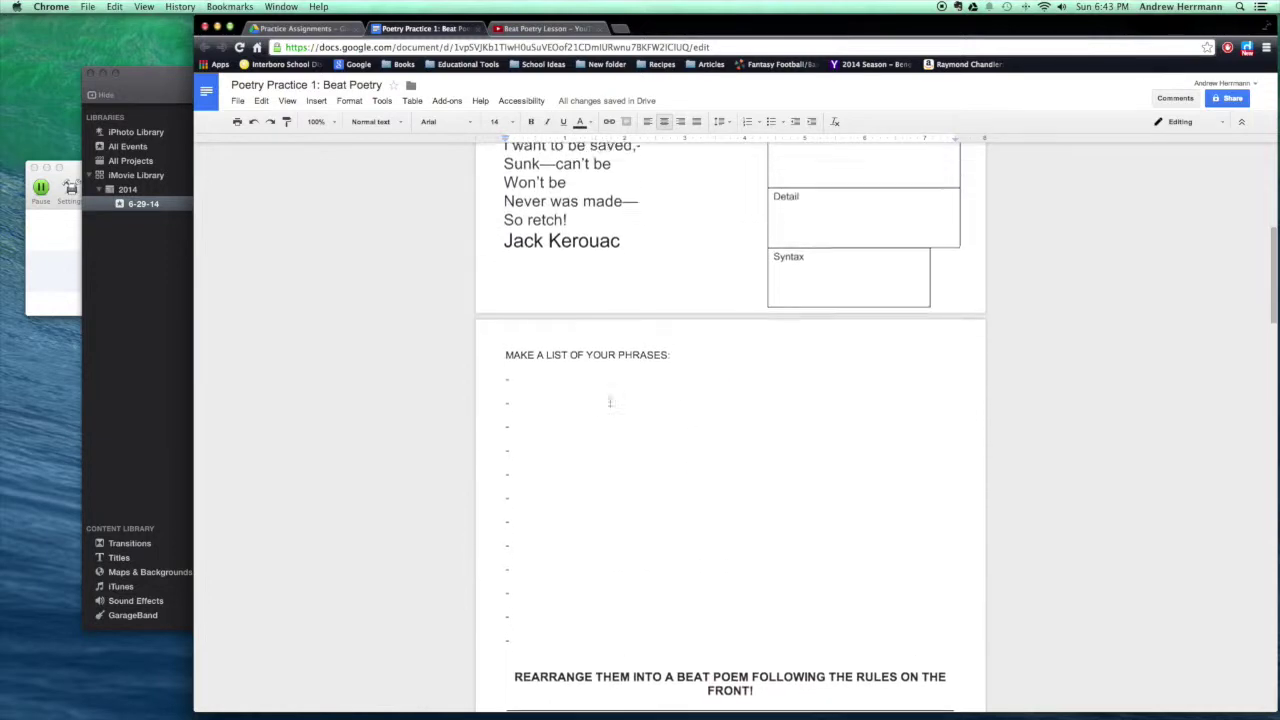
scroll(636, 448, up, 5)
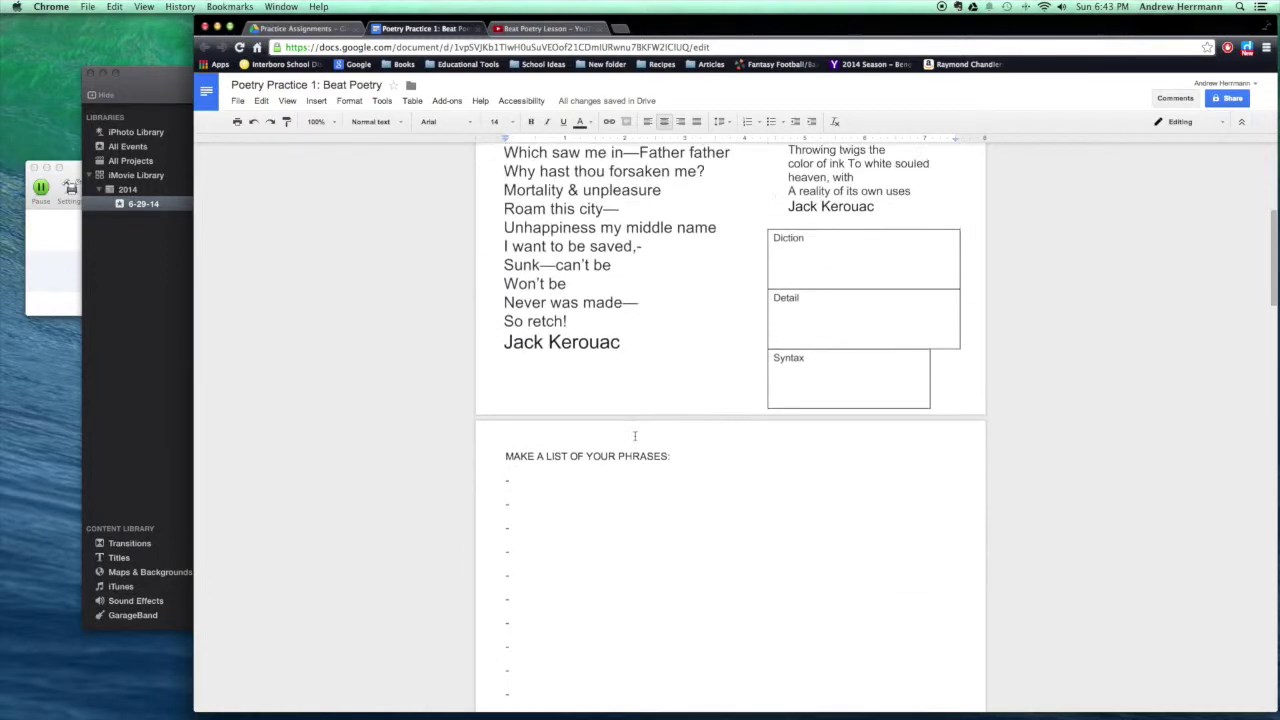
scroll(632, 435, up, 3)
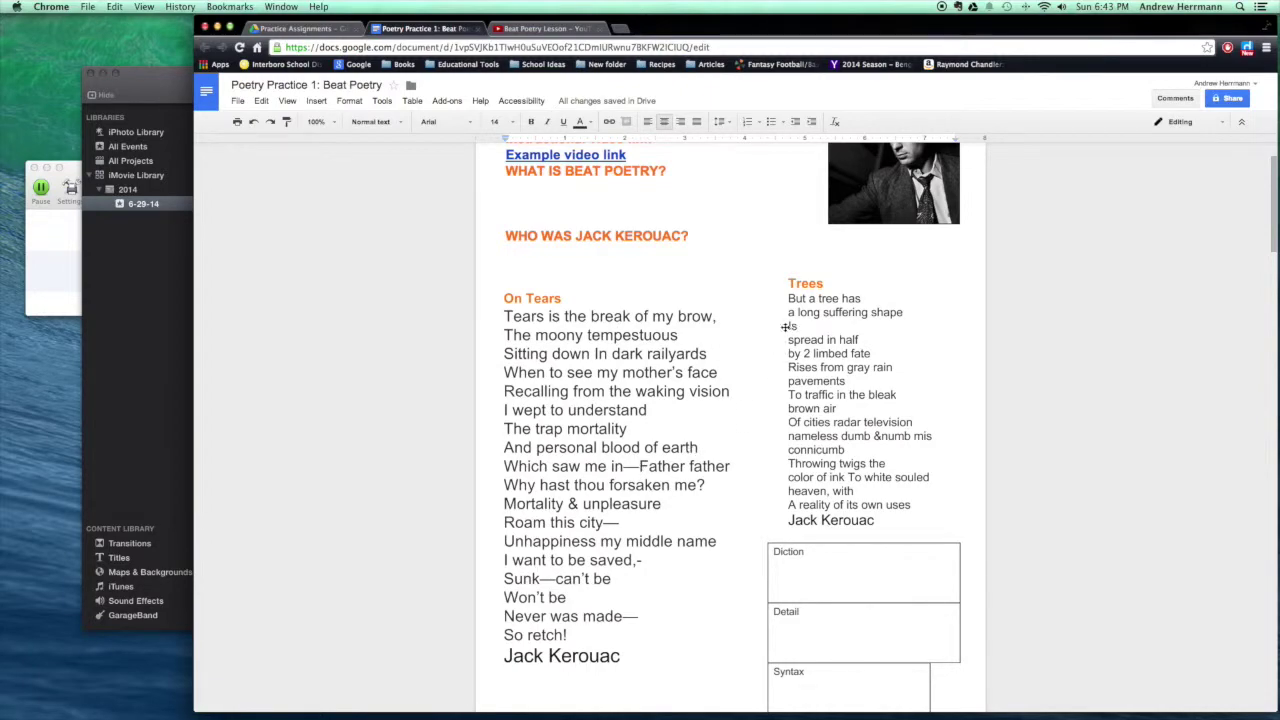
scroll(671, 465, down, 15)
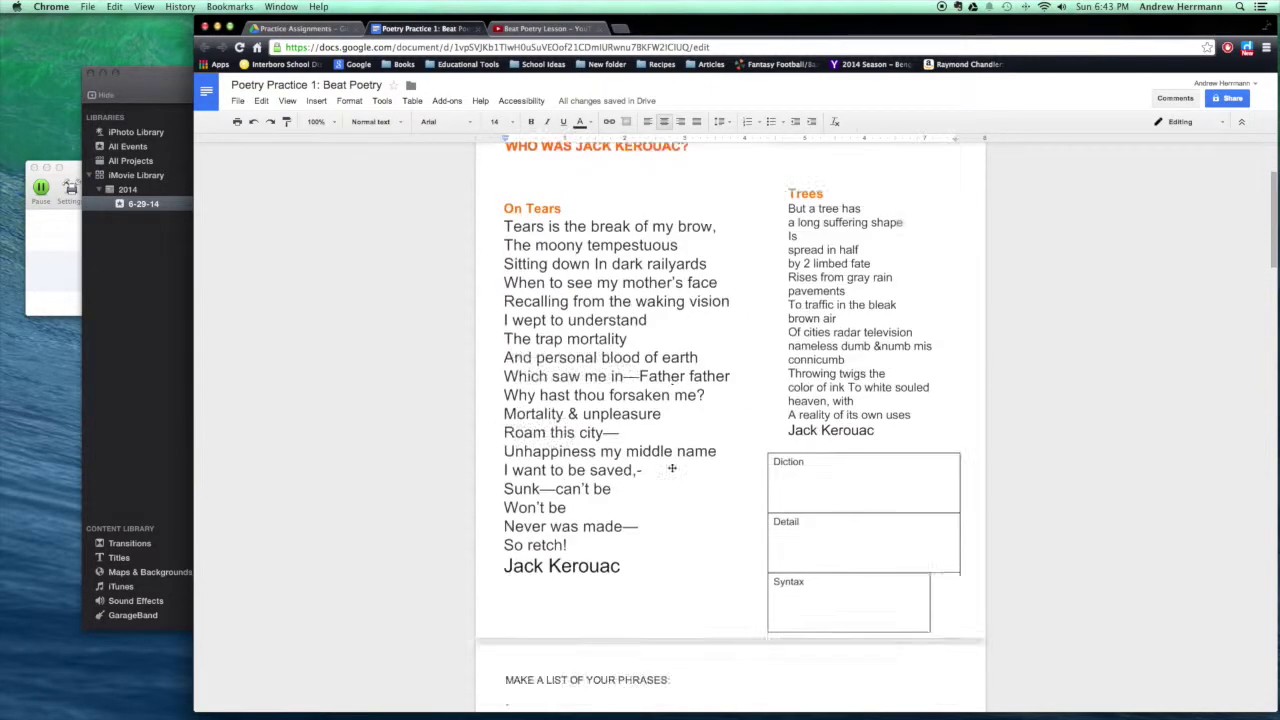
scroll(672, 460, up, 9)
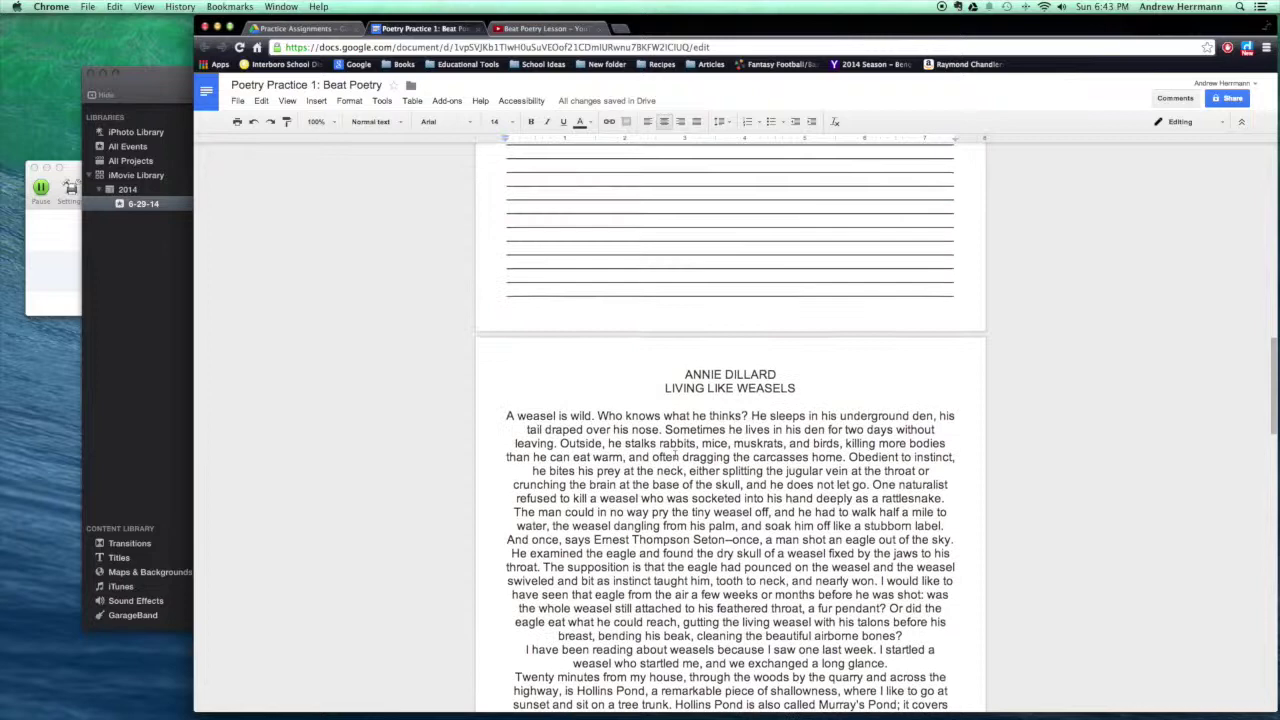
scroll(703, 460, down, 3)
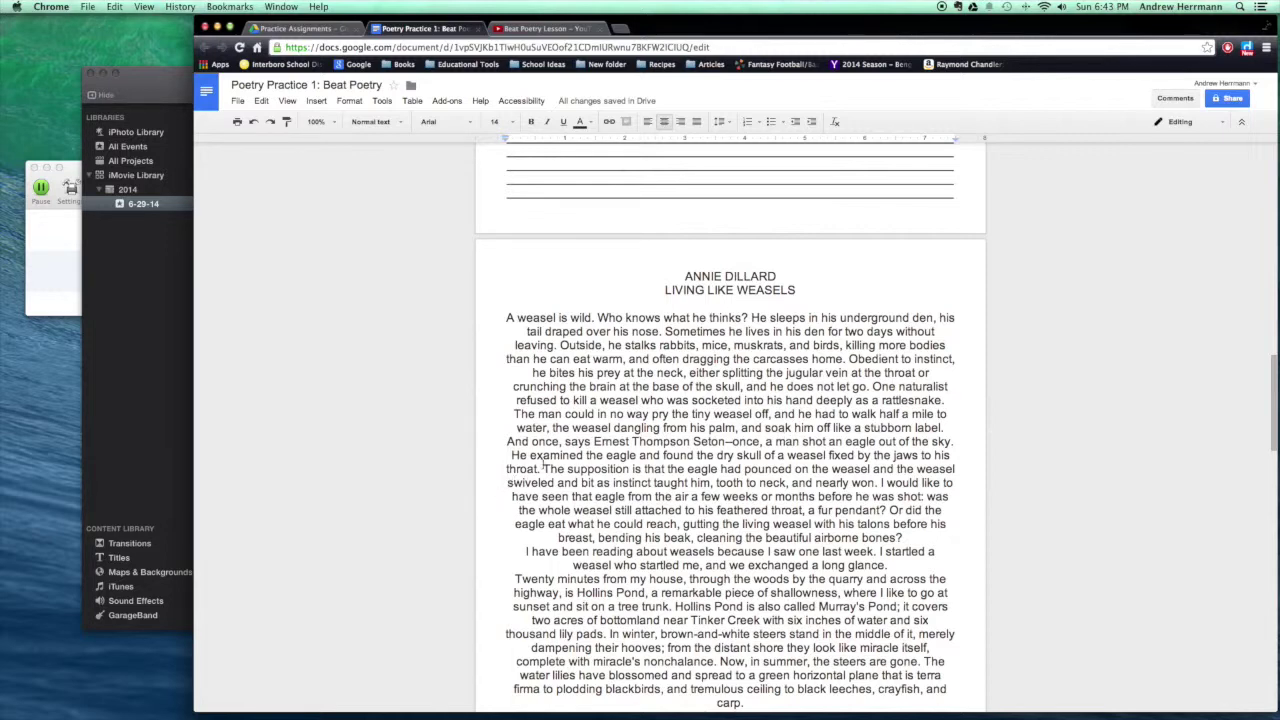
scroll(550, 470, down, 2)
scroll(555, 476, down, 1)
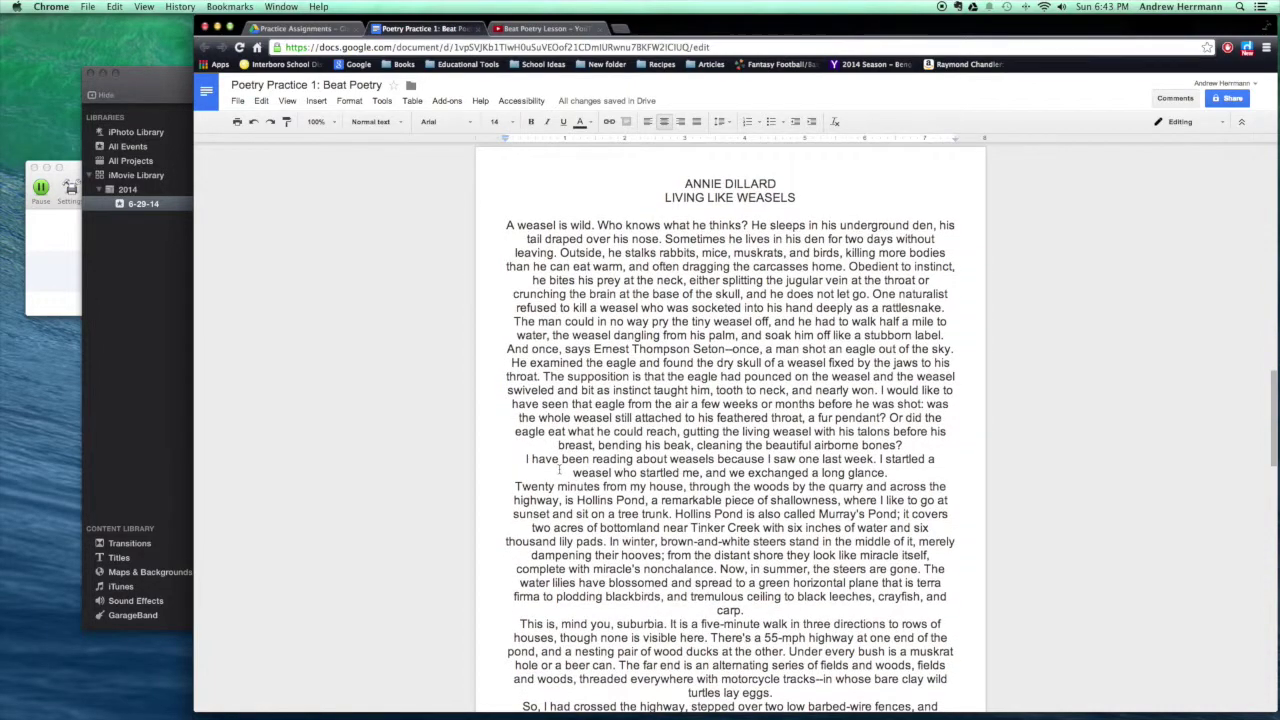
scroll(558, 465, down, 10)
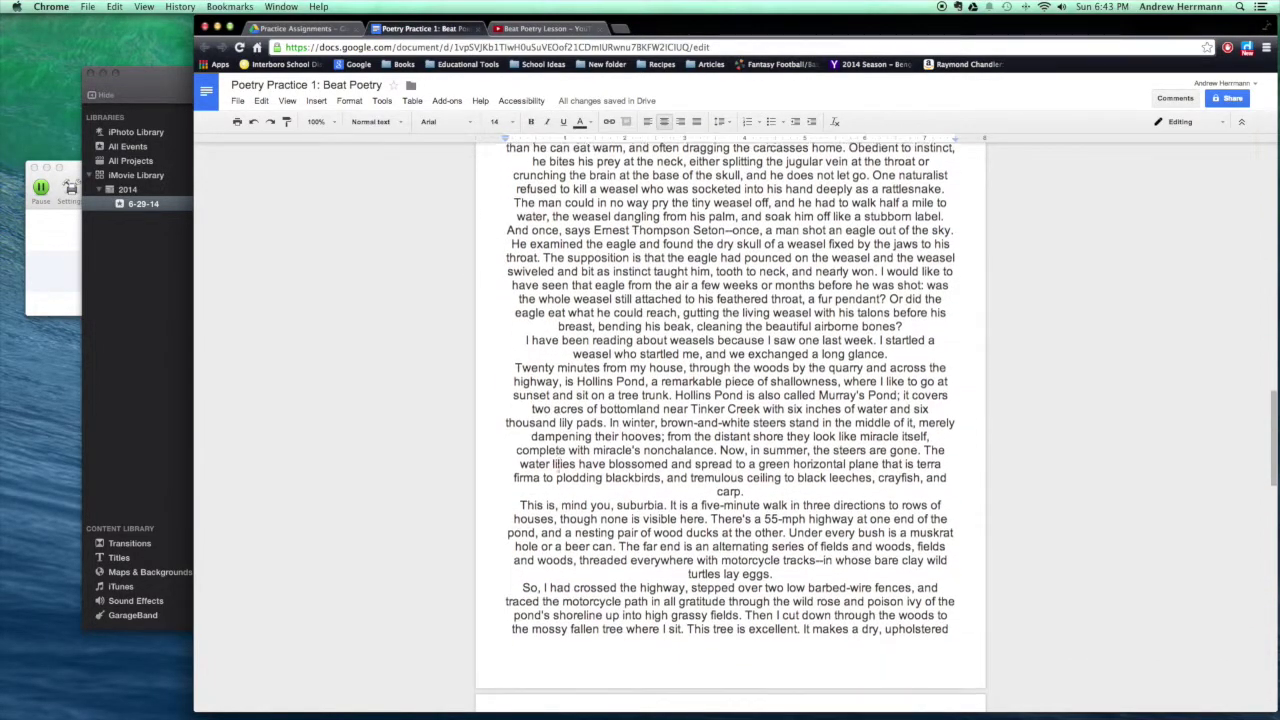
scroll(558, 470, down, 6)
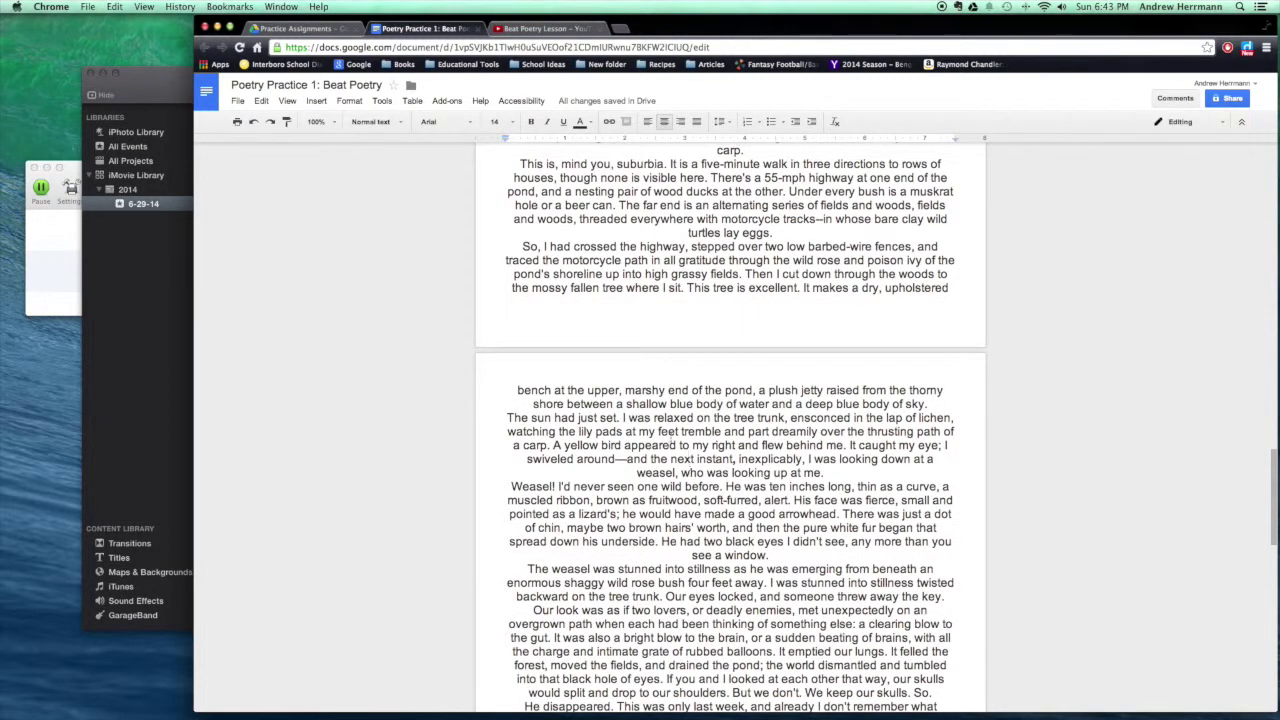
Copy 'my feet tremble' from the essay onto the first dash line of the phrase list
drag(639, 431, 721, 432)
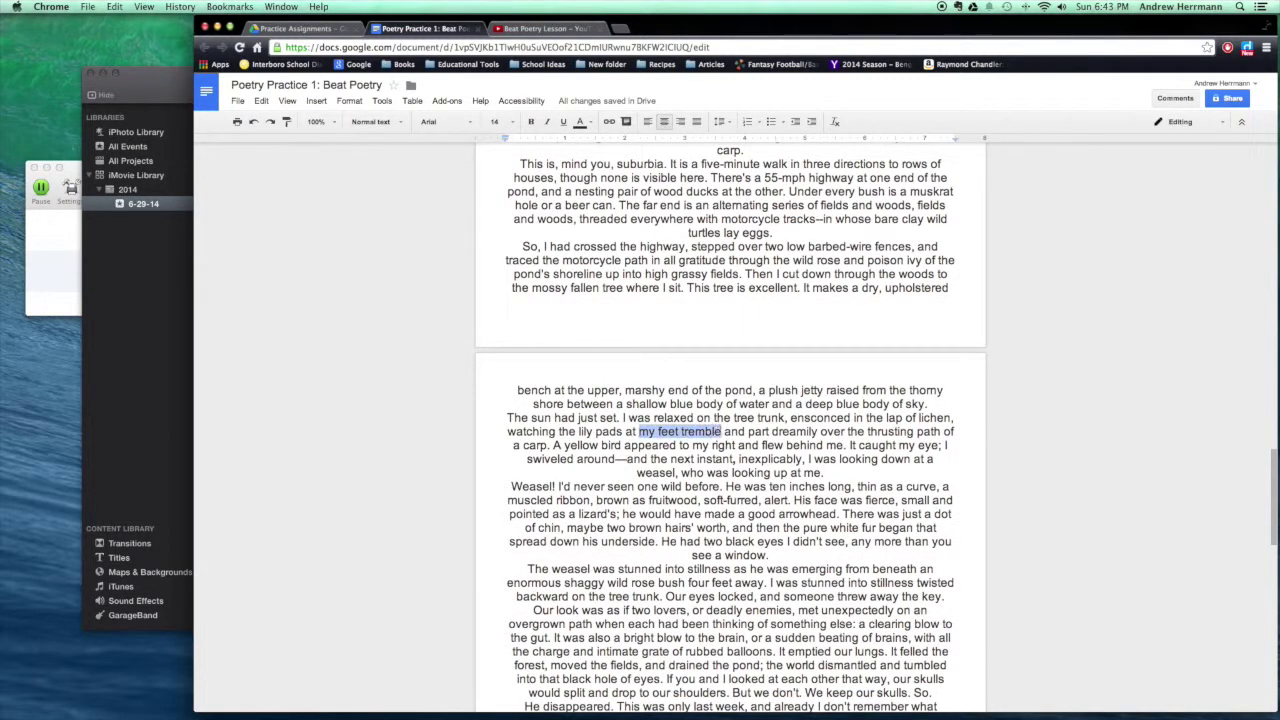
right_click(721, 432)
click(745, 463)
scroll(689, 429, up, 3)
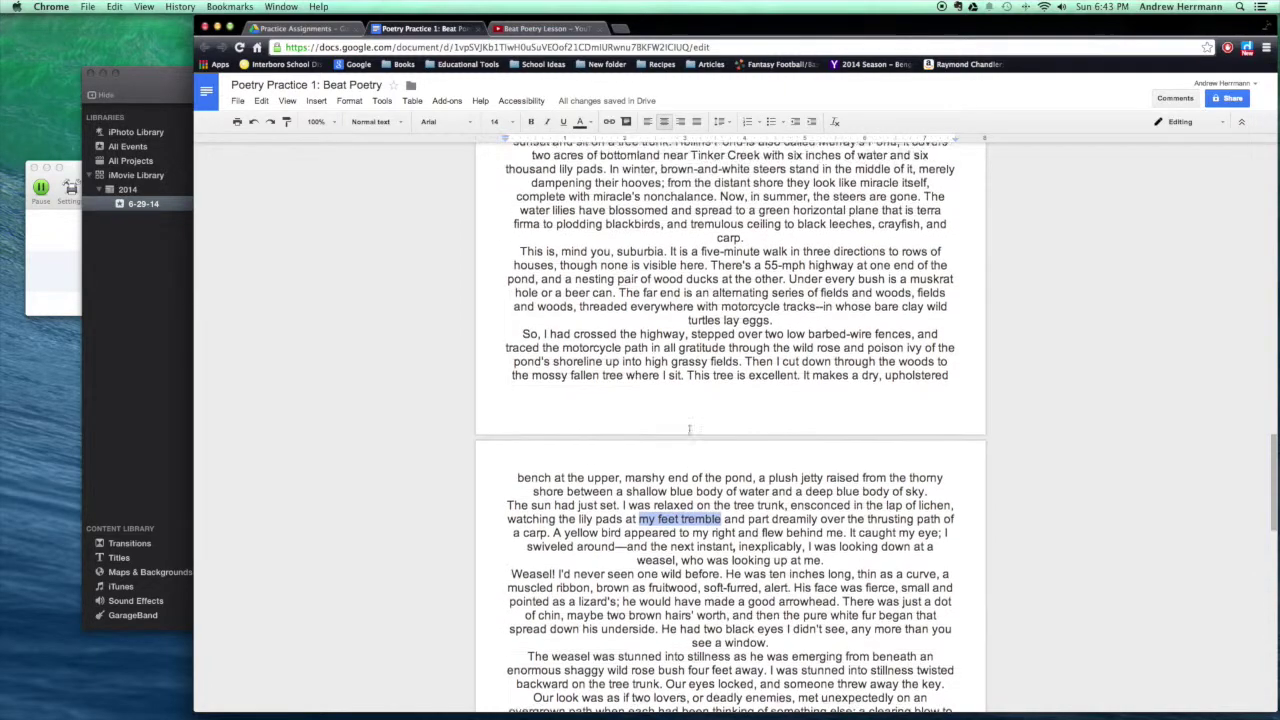
scroll(689, 429, up, 20)
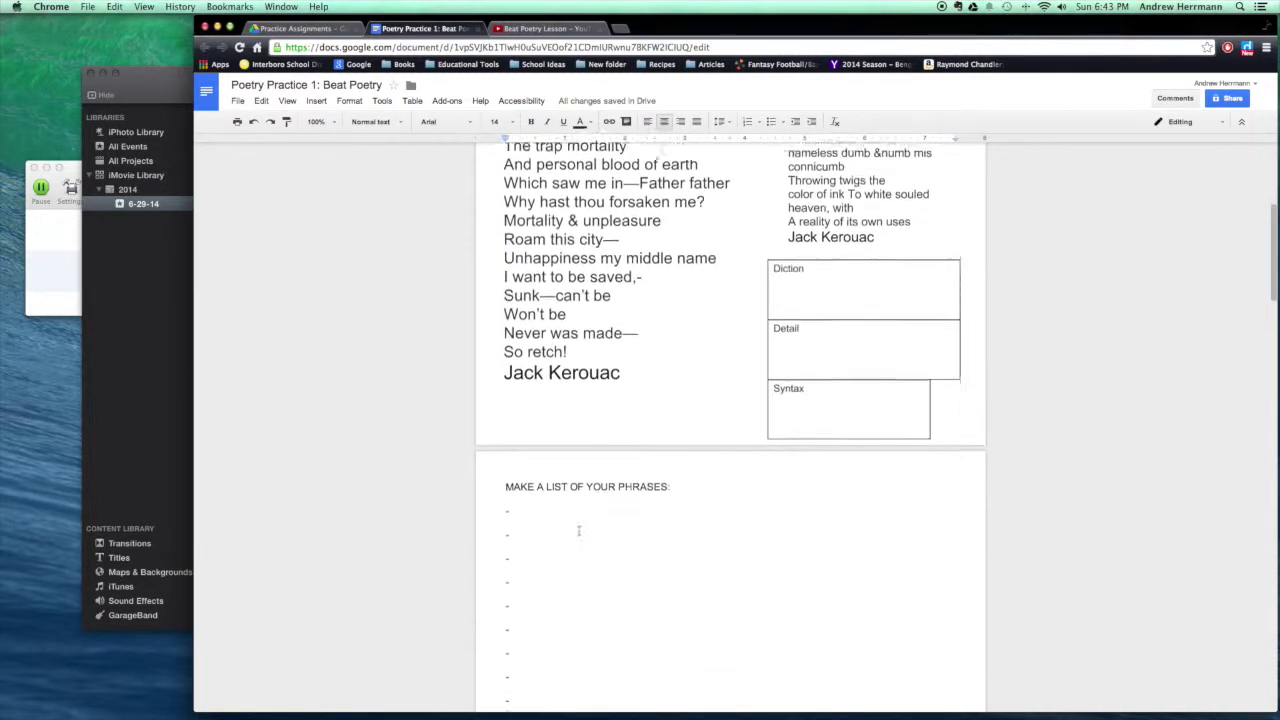
scroll(578, 530, down, 1)
right_click(577, 485)
click(588, 524)
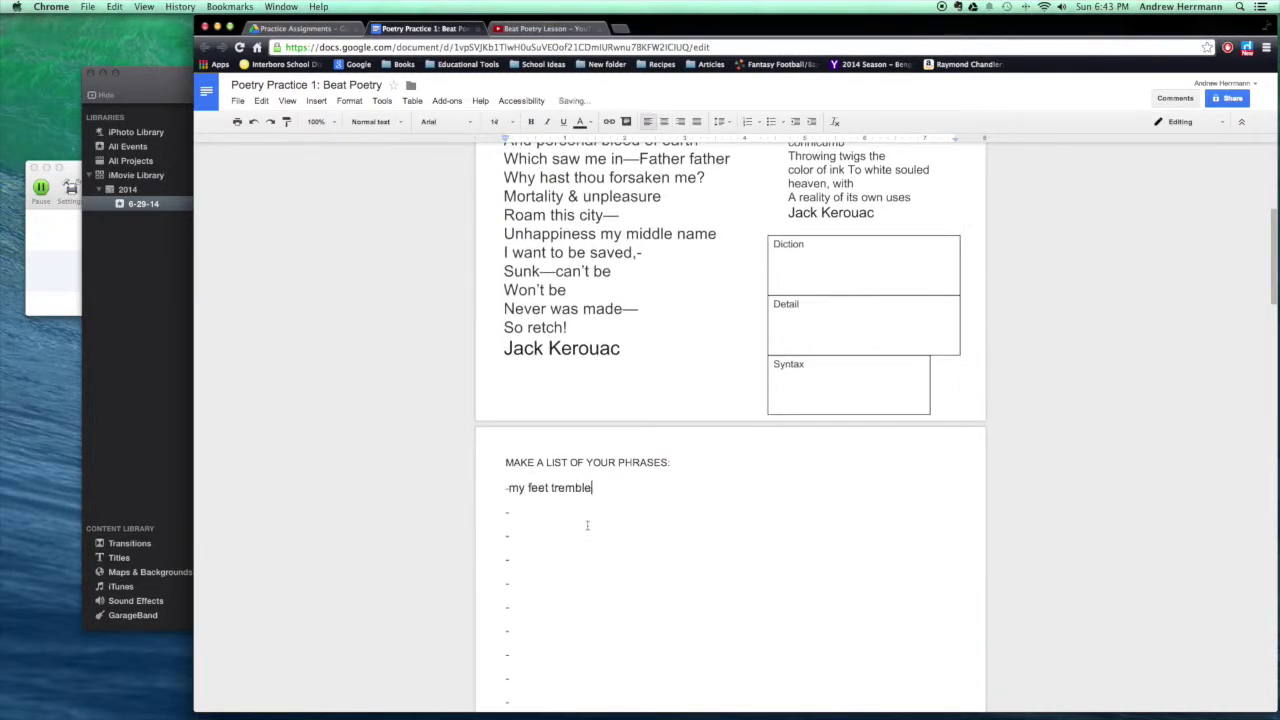
Copy 'crossed the highway' from the essay onto the second dash line
scroll(587, 525, down, 20)
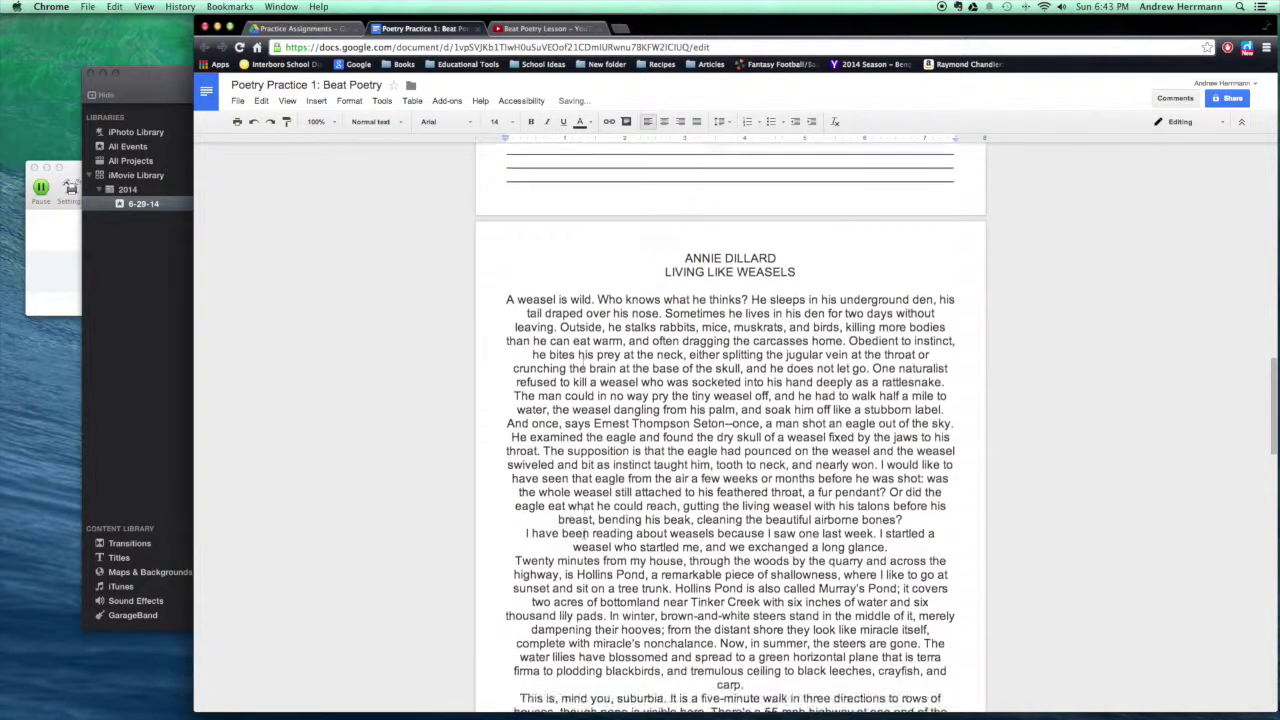
scroll(585, 533, up, 15)
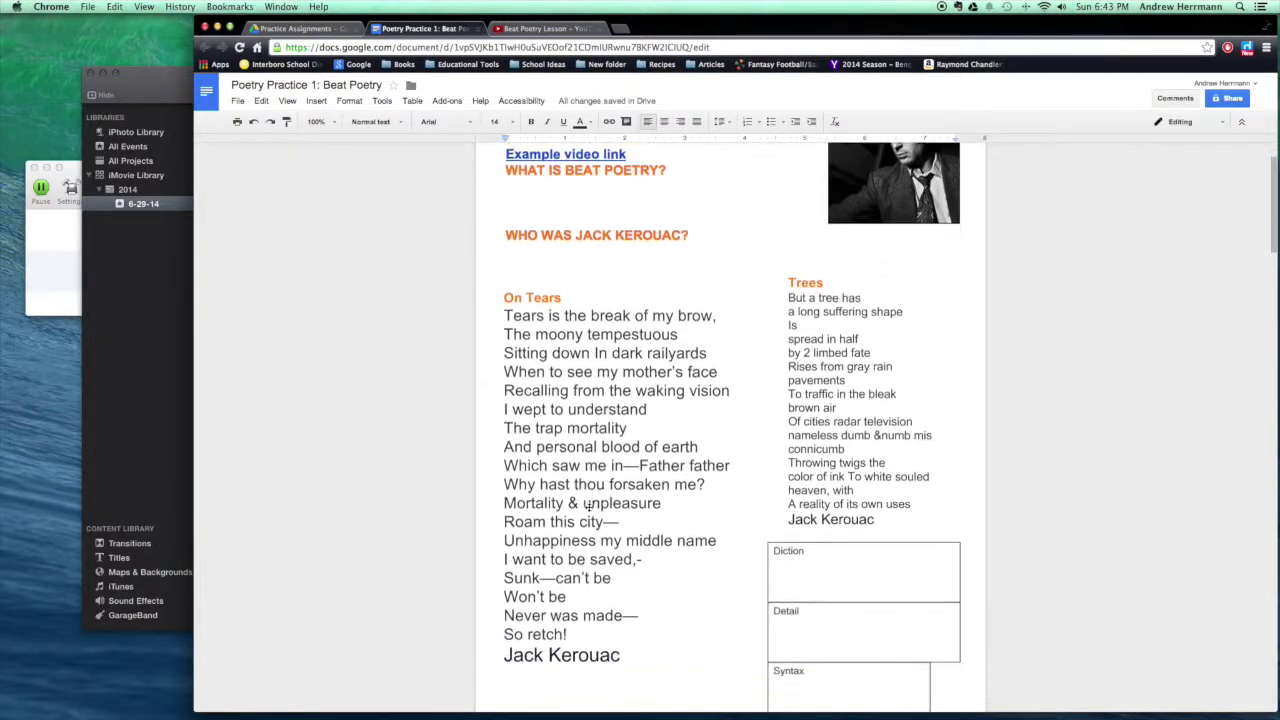
scroll(588, 506, down, 1)
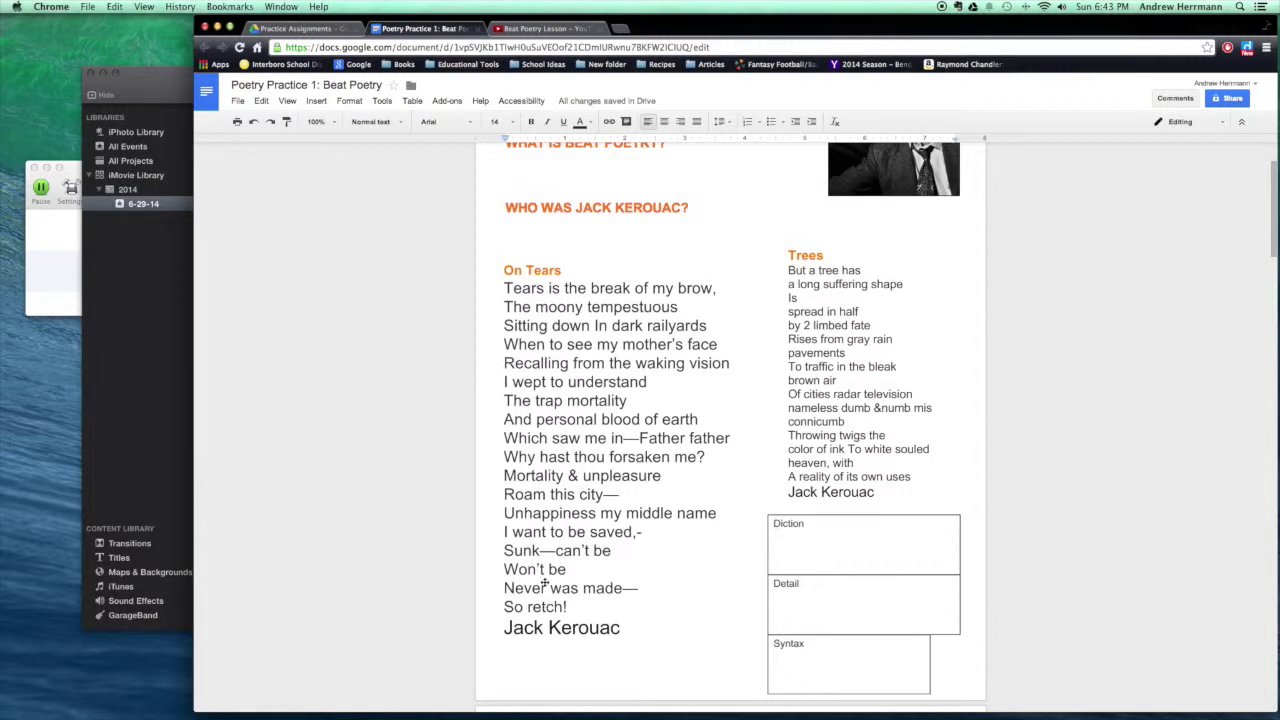
scroll(545, 587, down, 5)
scroll(545, 575, up, 6)
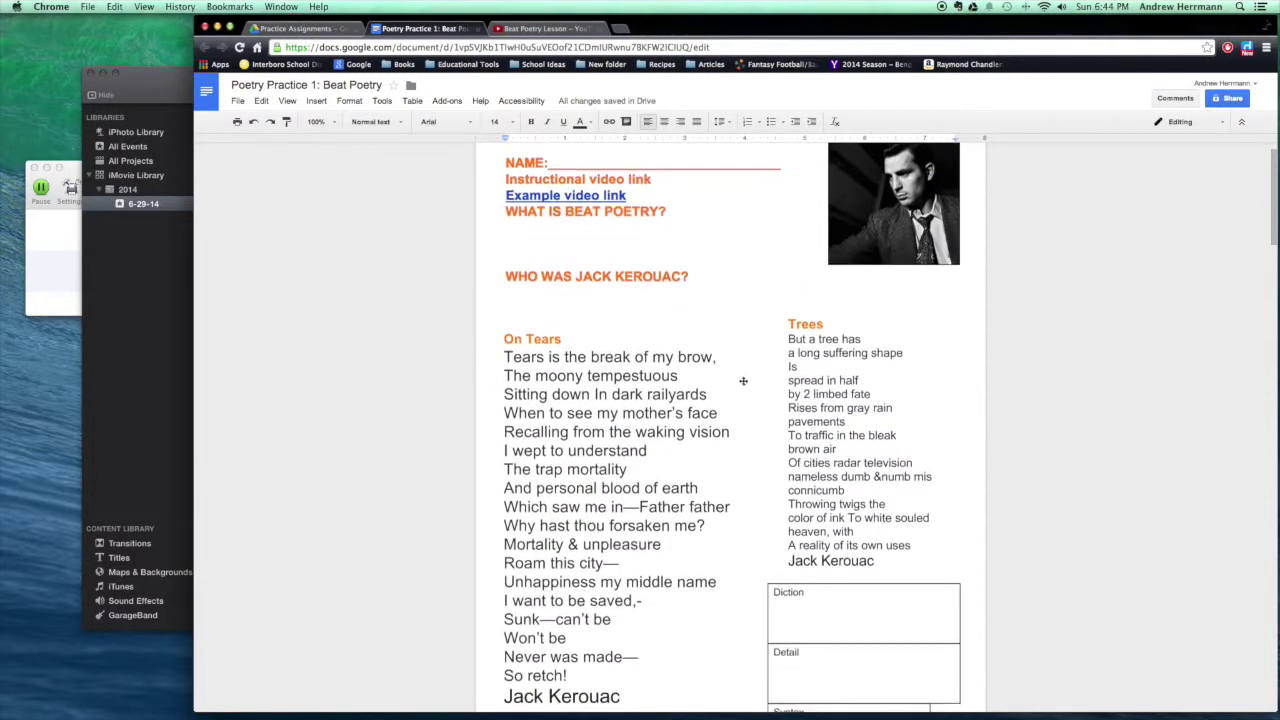
scroll(640, 520, down, 15)
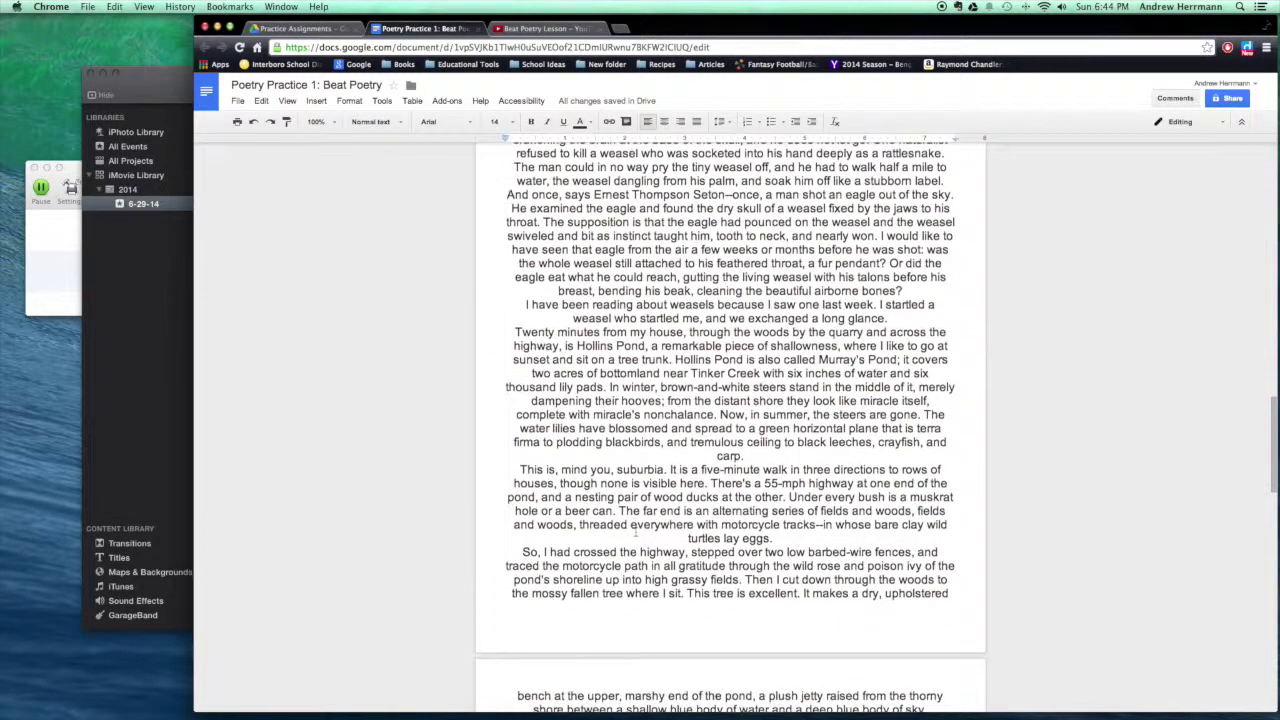
scroll(628, 520, up, 10)
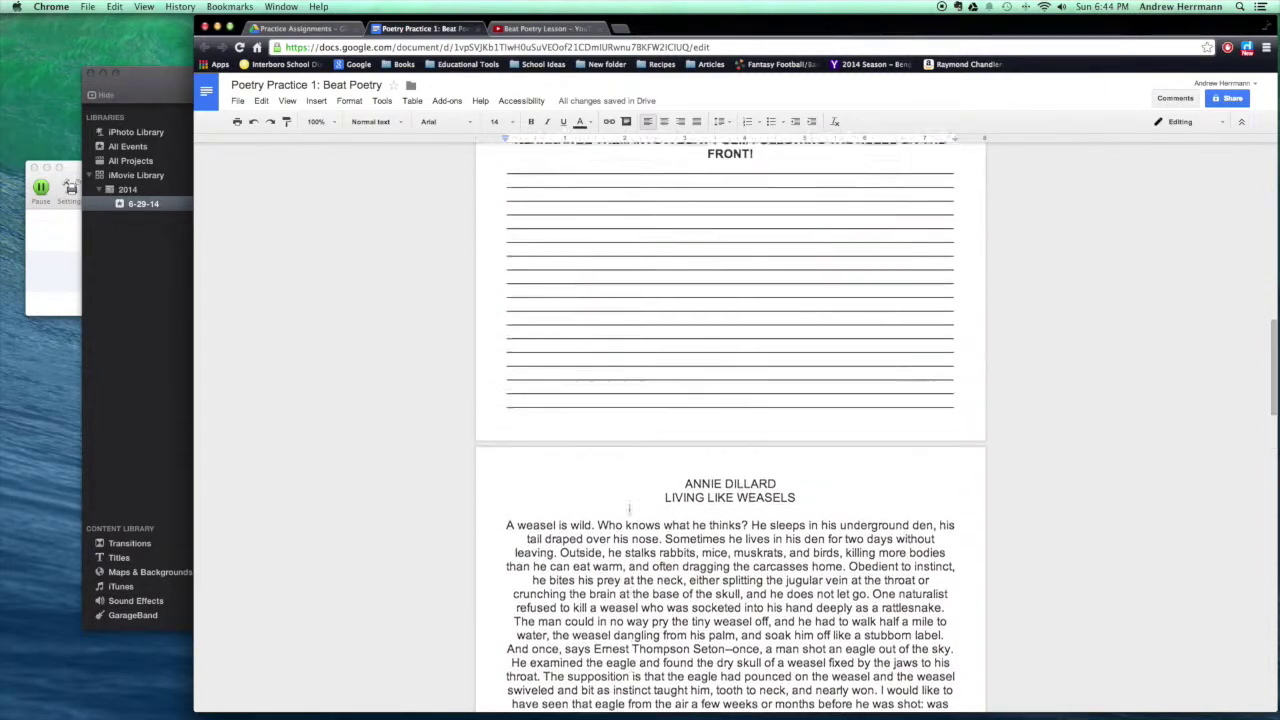
scroll(600, 420, up, 1)
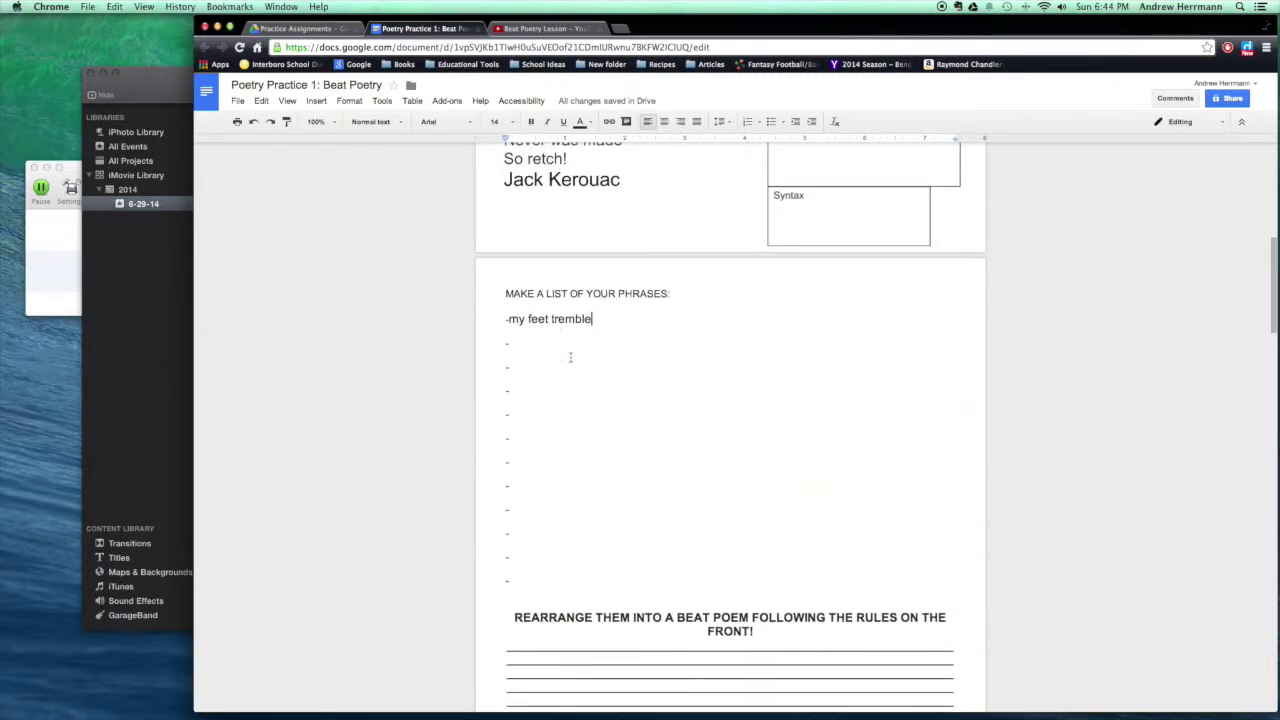
scroll(700, 470, down, 5)
scroll(709, 479, down, 15)
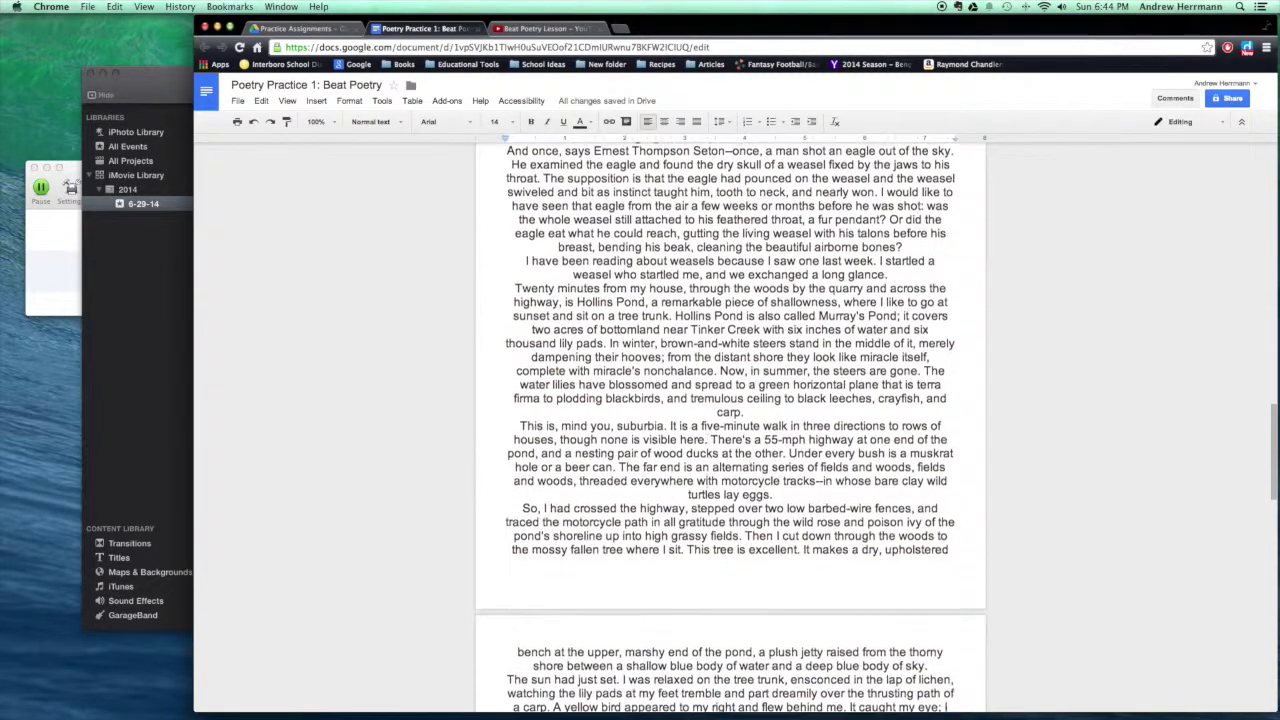
scroll(582, 411, down, 3)
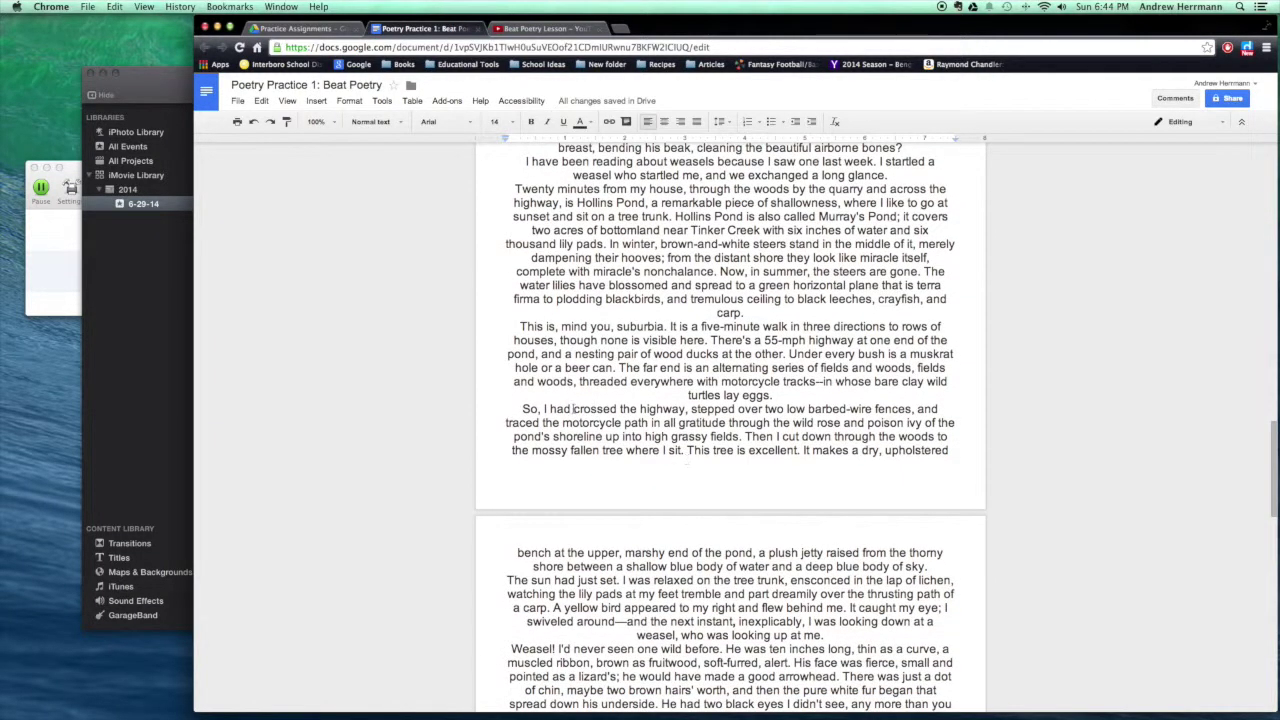
drag(575, 411, 685, 411)
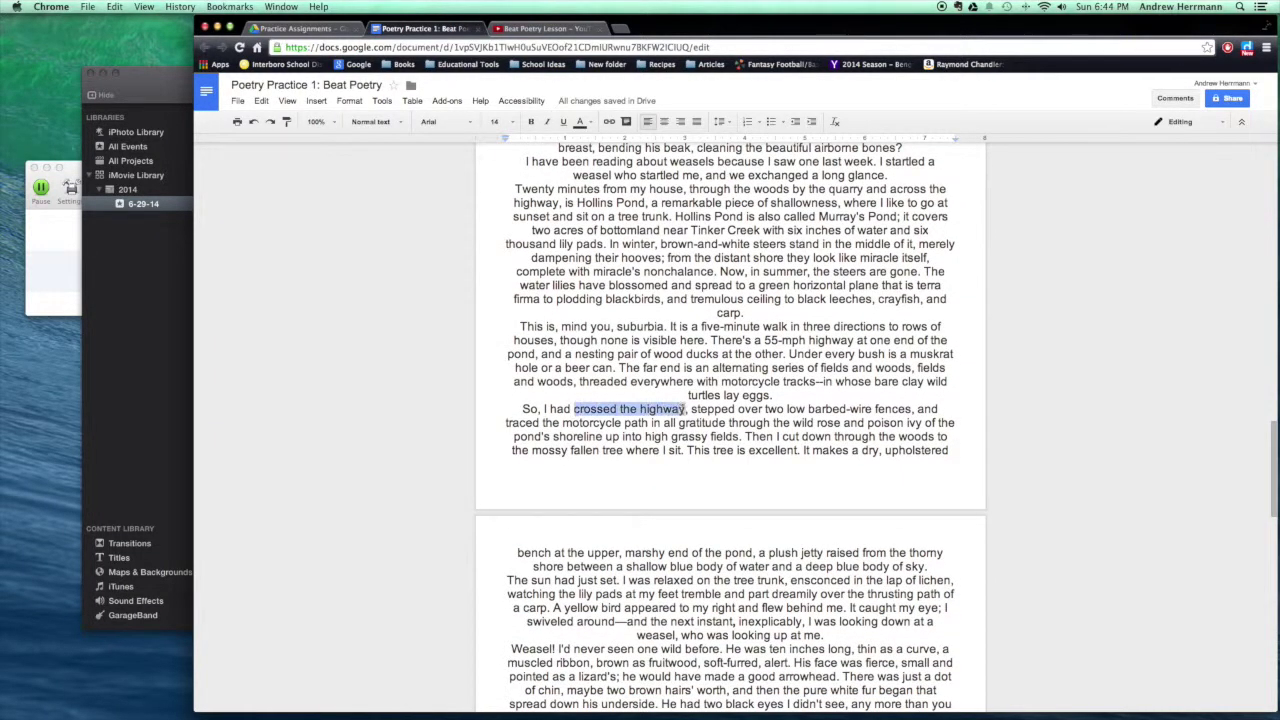
right_click(685, 412)
click(710, 439)
scroll(589, 330, up, 15)
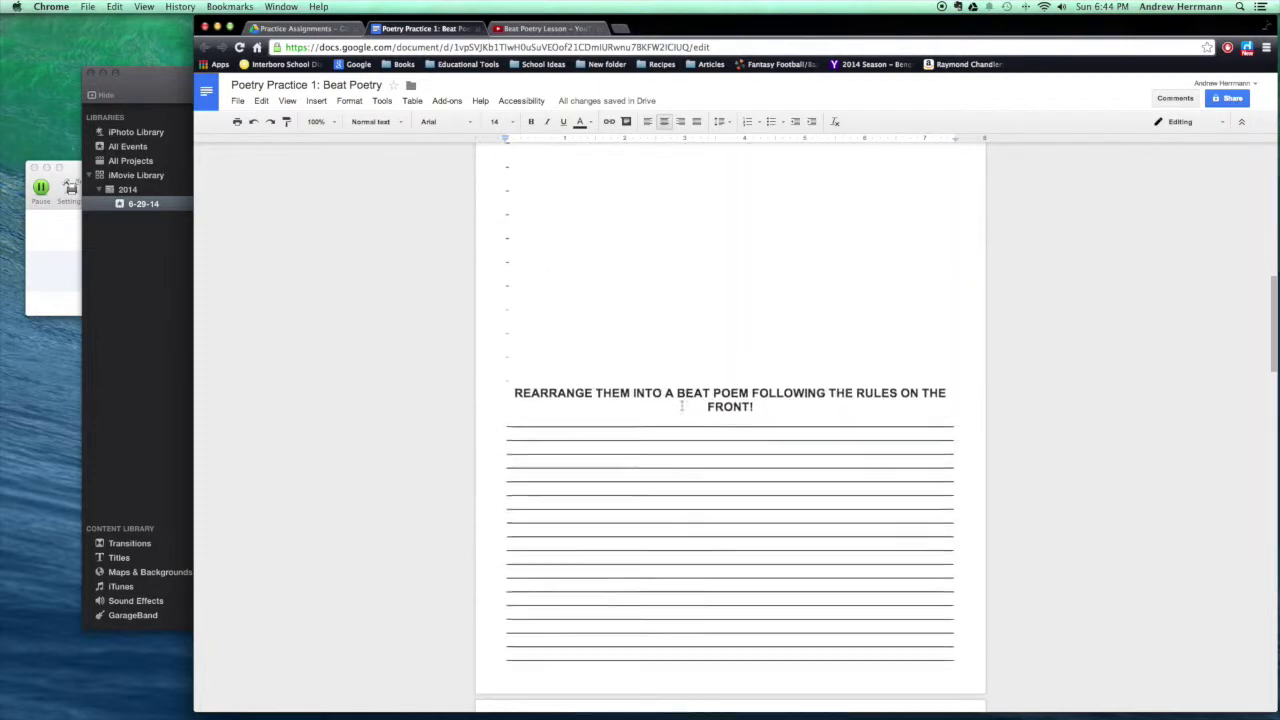
right_click(556, 263)
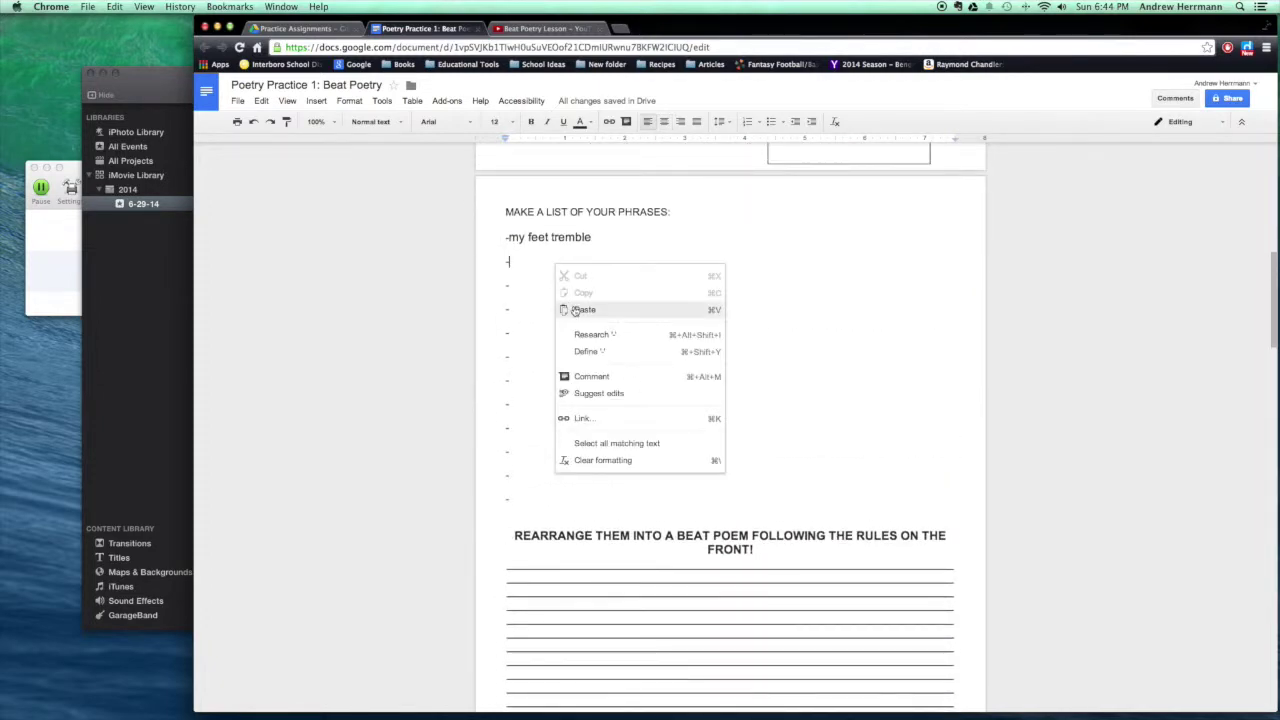
click(575, 308)
Copy 'the distant shore' onto the third dash line, then return to the phrase list
scroll(612, 402, down, 20)
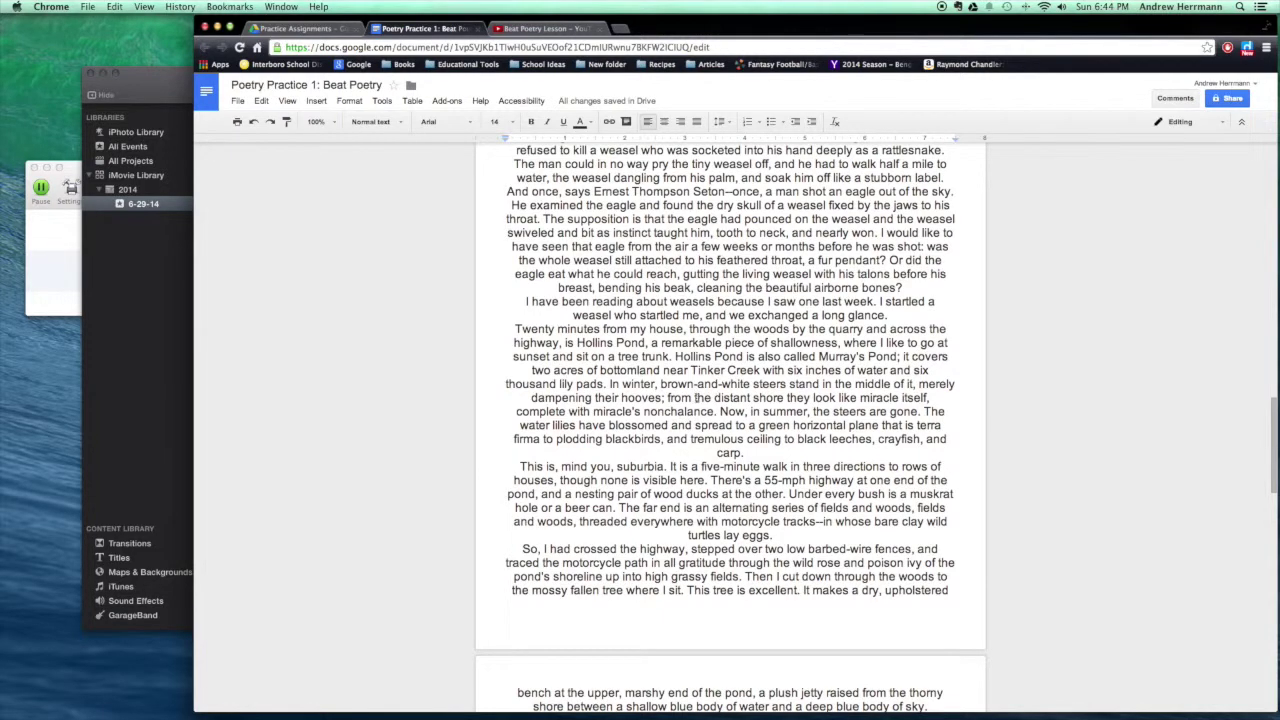
drag(695, 398, 783, 398)
right_click(783, 398)
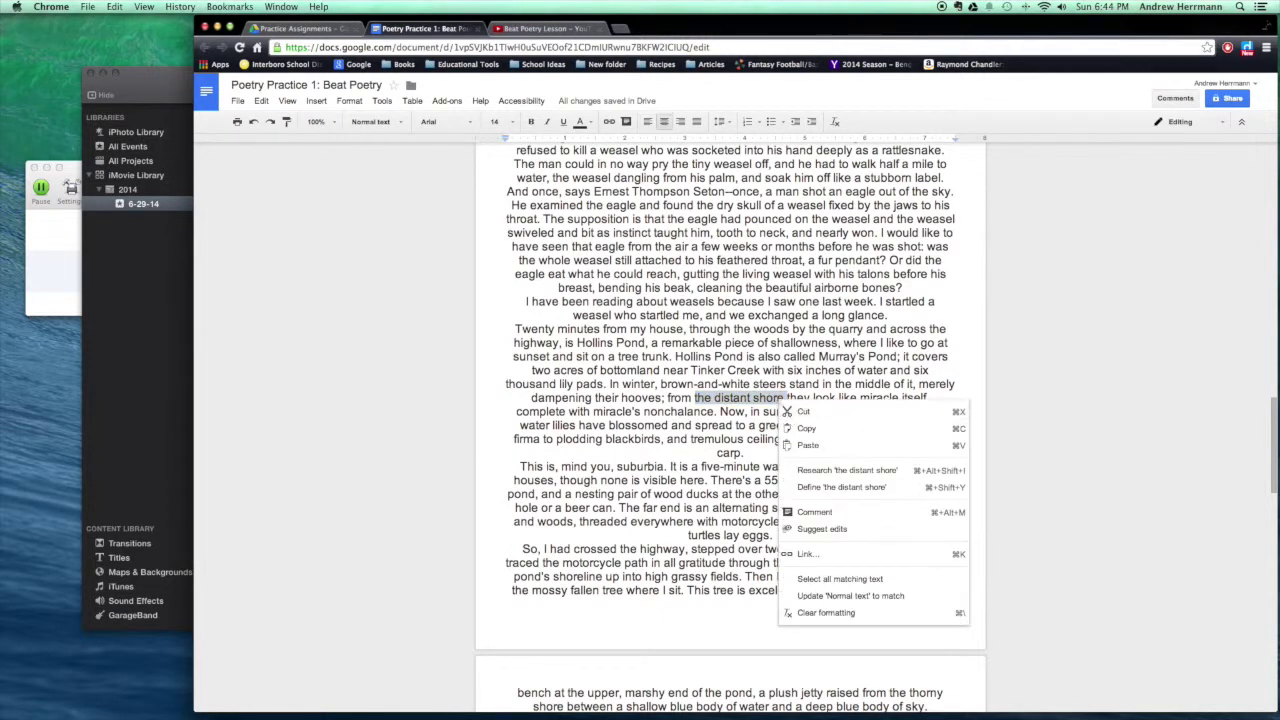
click(805, 428)
scroll(702, 388, up, 20)
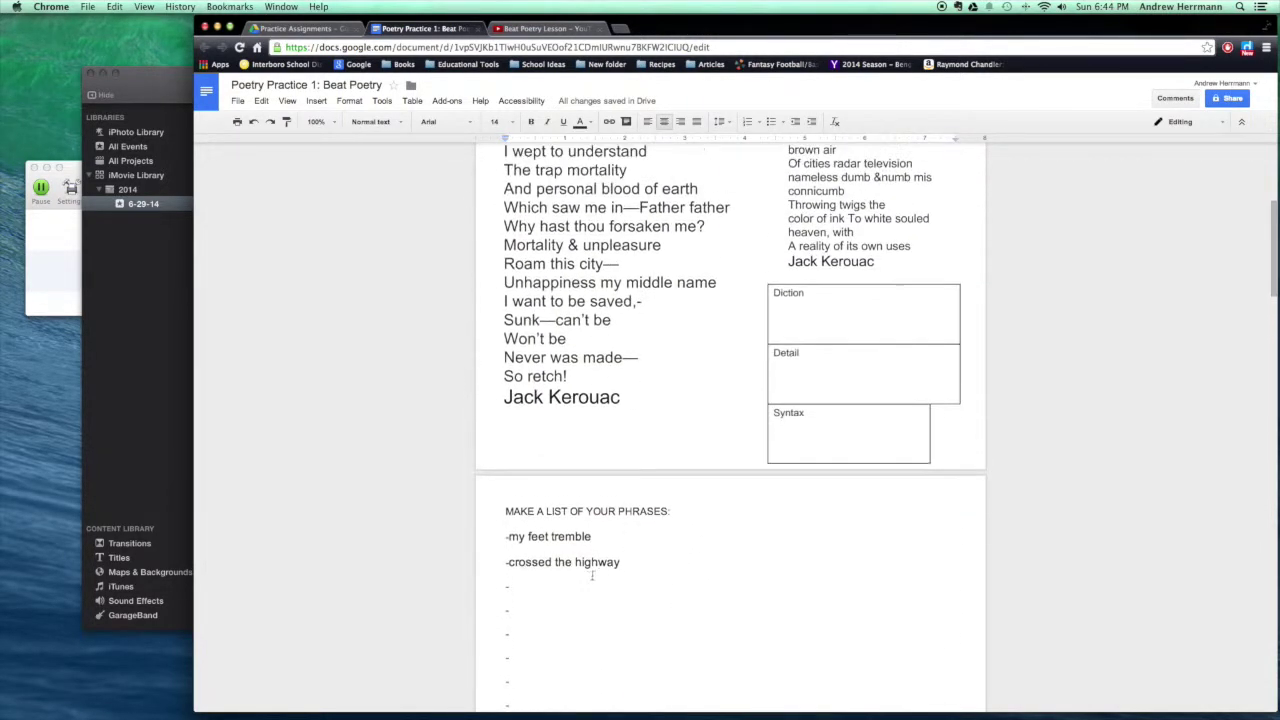
click(588, 585)
right_click(588, 585)
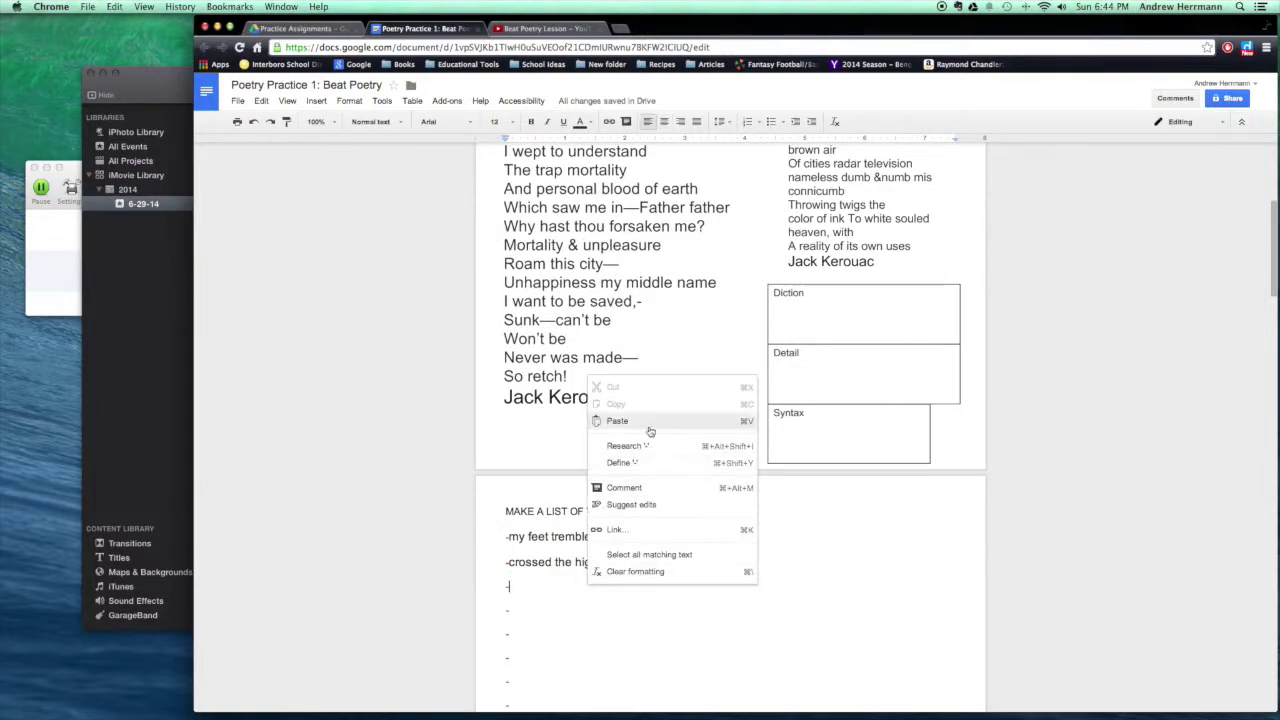
click(666, 421)
scroll(549, 338, down, 20)
scroll(549, 338, up, 20)
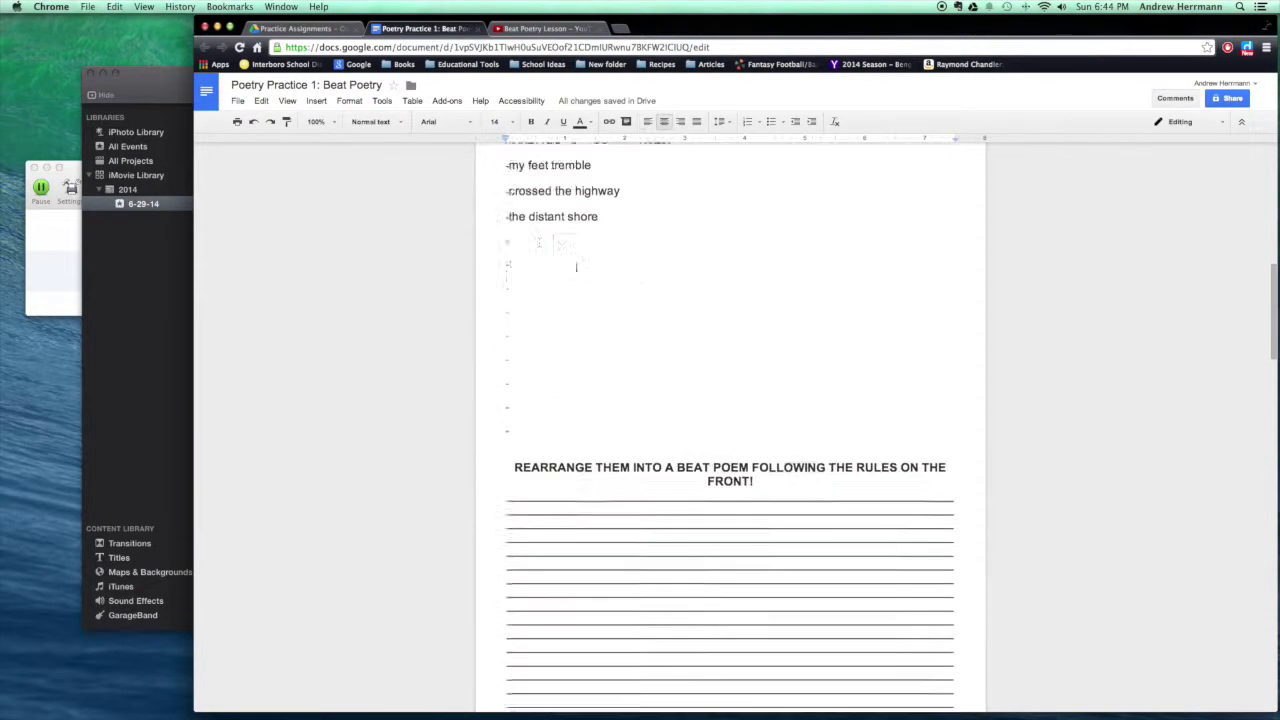
scroll(549, 338, down, 15)
drag(760, 283, 800, 283)
scroll(730, 400, up, 20)
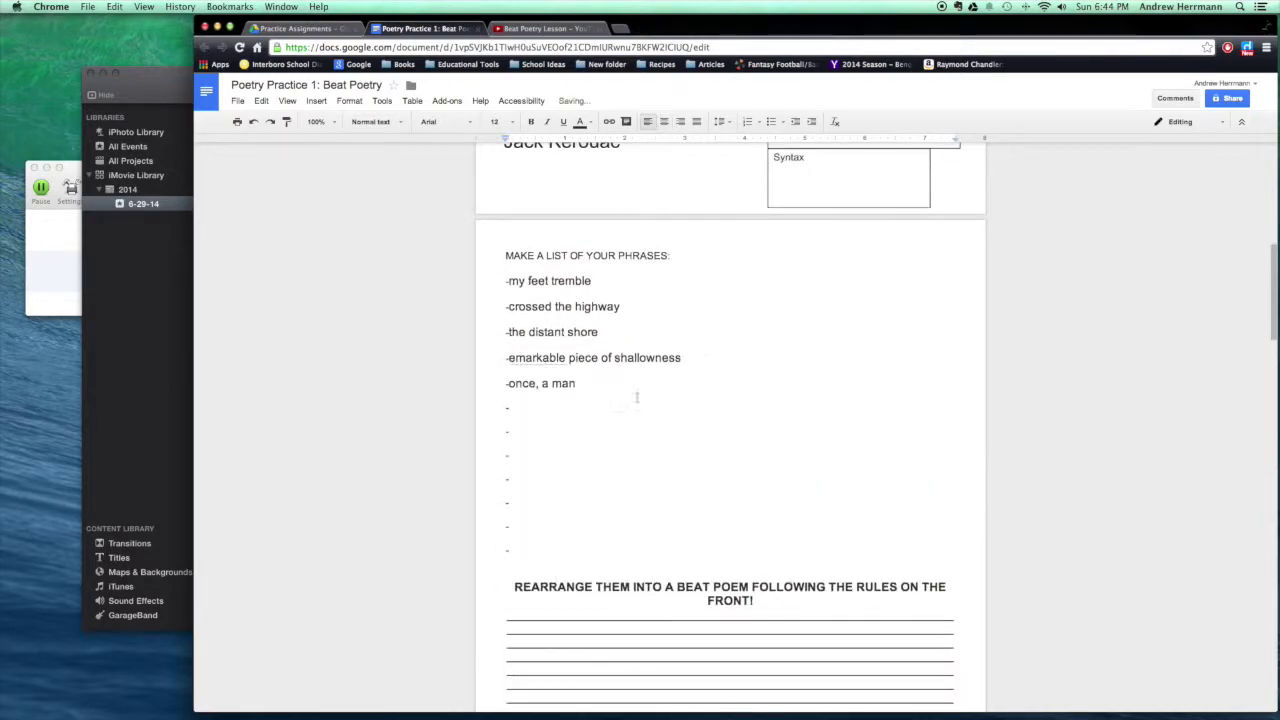
scroll(730, 400, down, 20)
scroll(640, 443, up, 20)
click(601, 511)
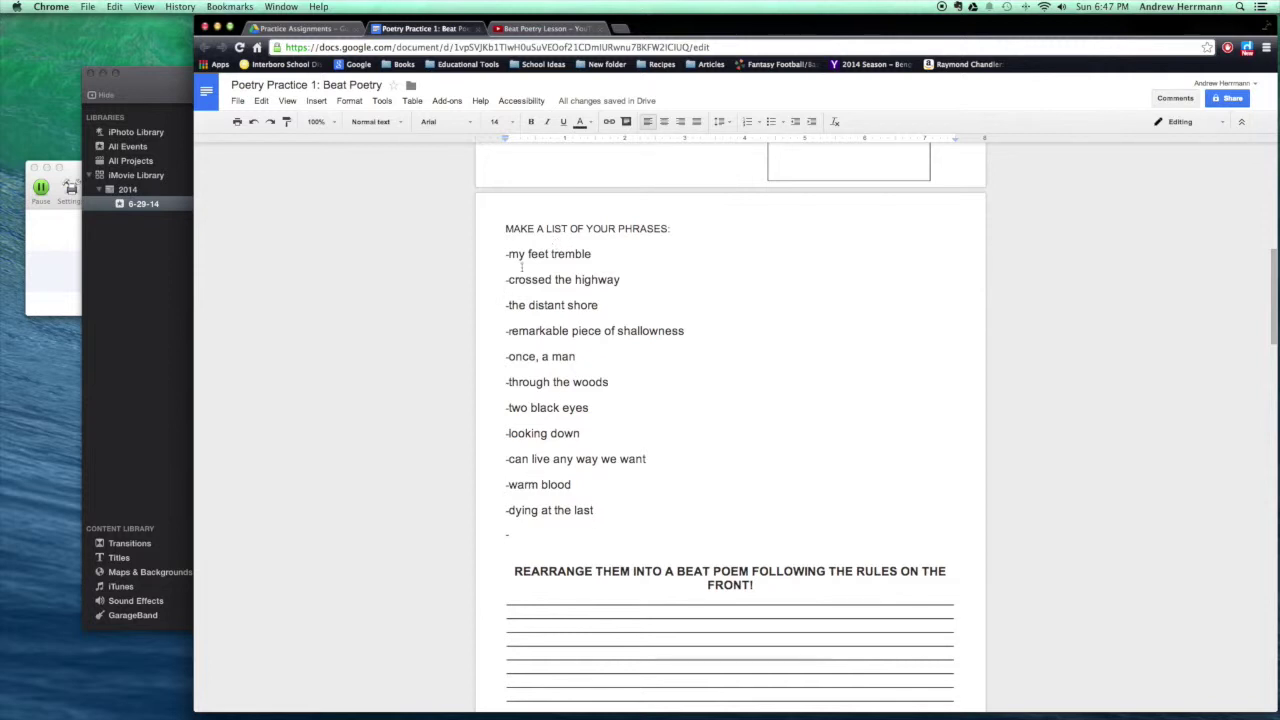
Move 'crossed the highway' to the top as 'Crossed the highway' without its dash
click(591, 509)
drag(640, 279, 493, 276)
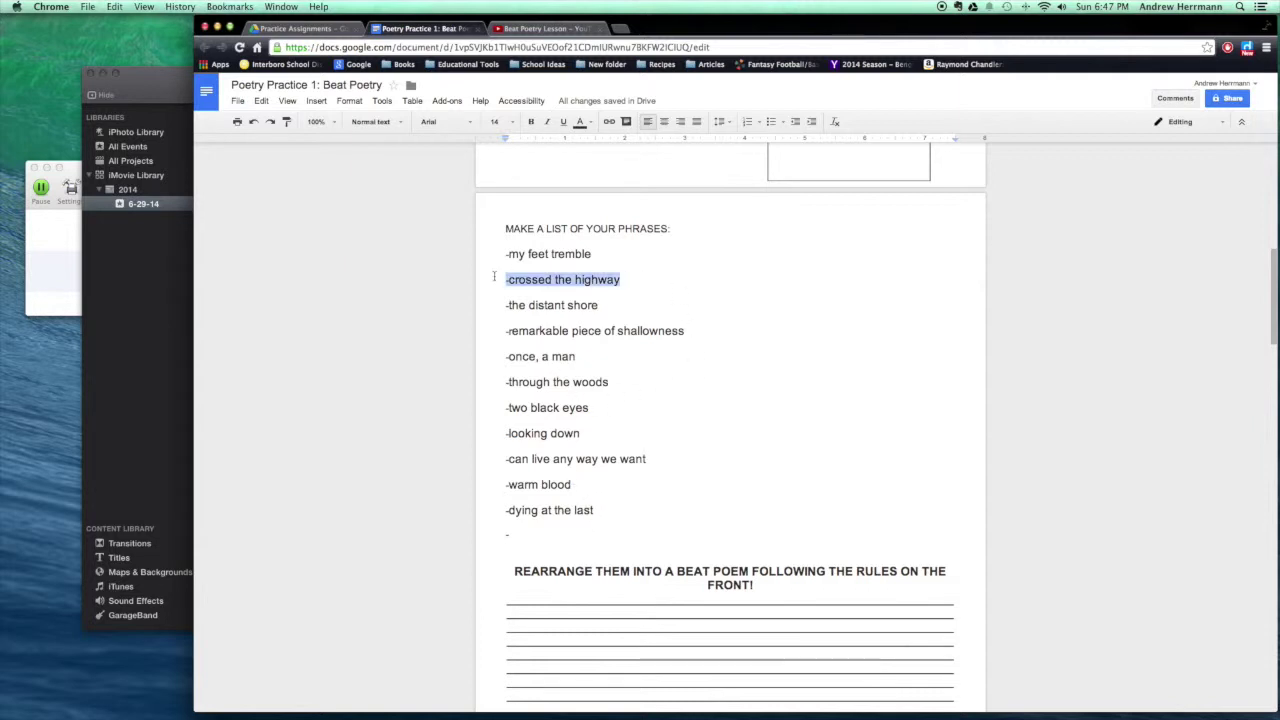
right_click(508, 279)
click(578, 290)
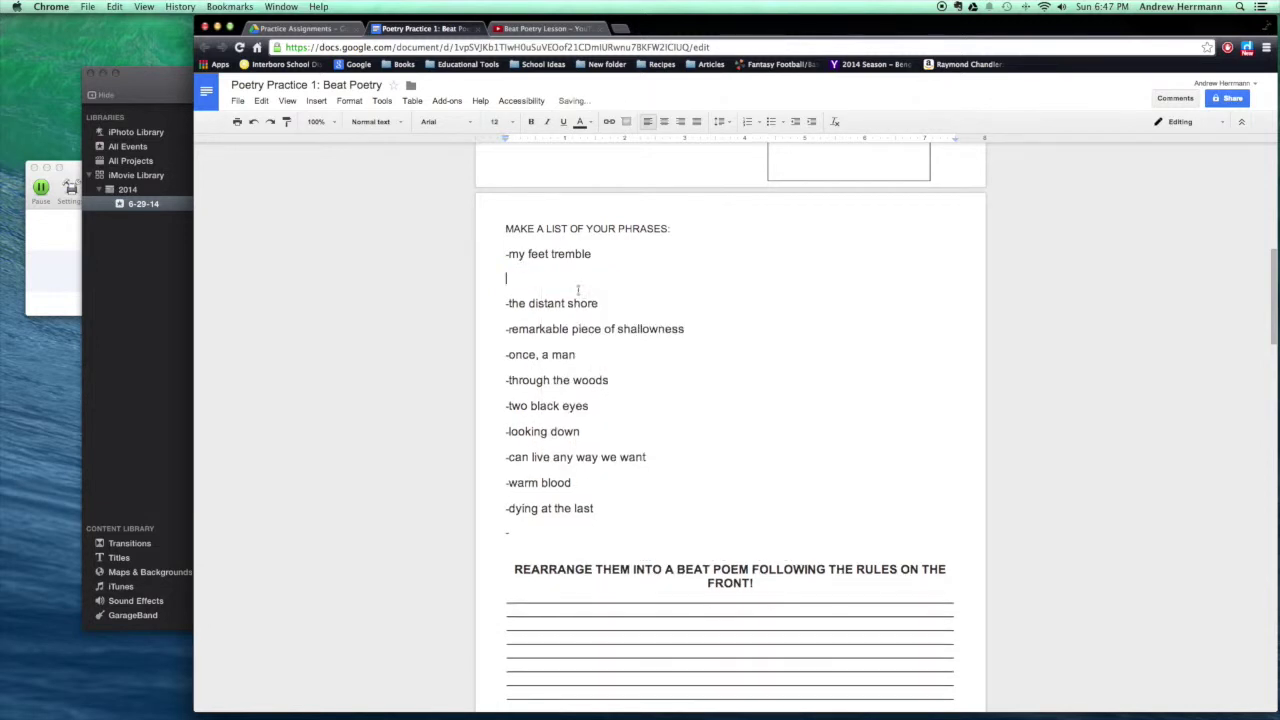
click(508, 250)
right_click(508, 250)
click(538, 290)
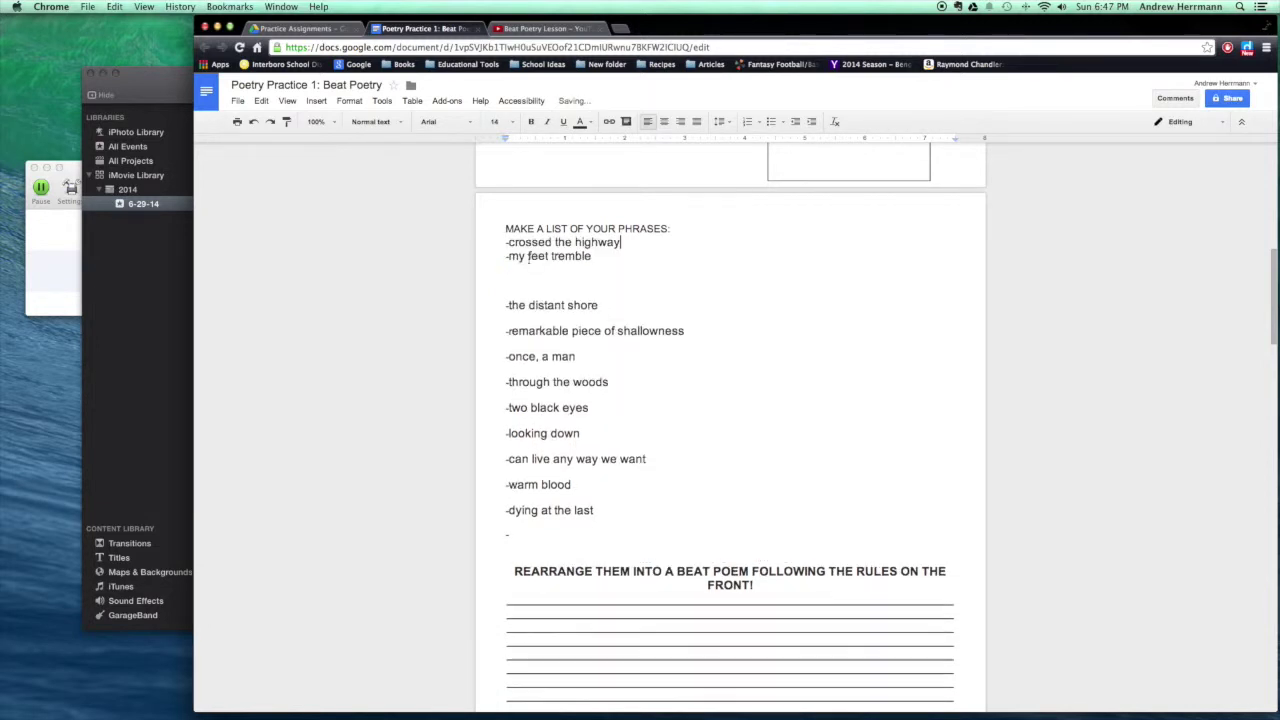
click(509, 242)
key(BackSpace)
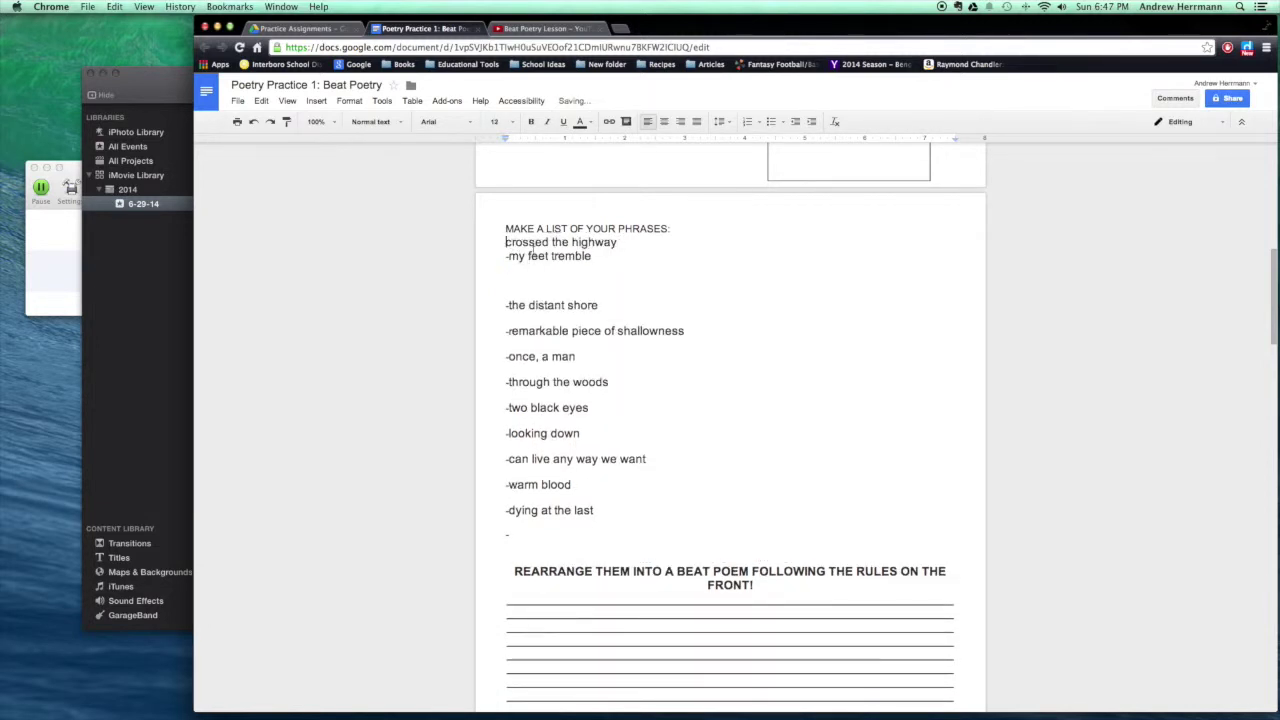
key(Delete)
text(C)
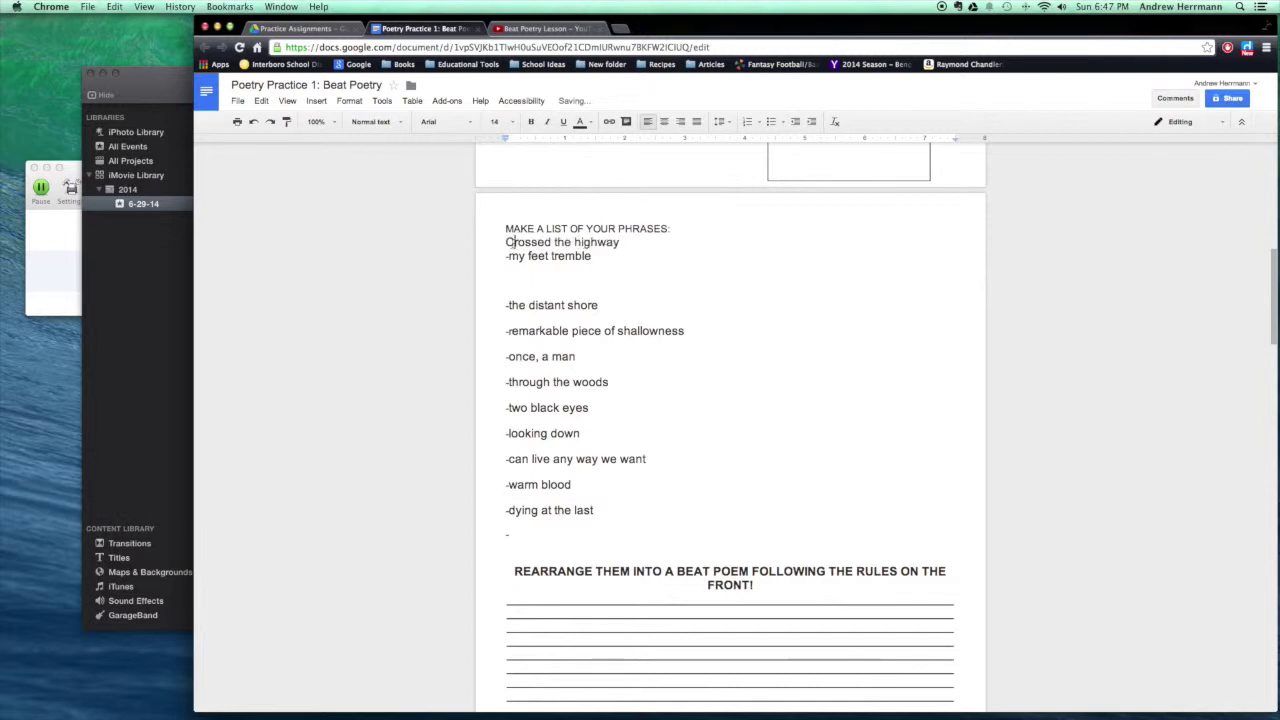
key(Return)
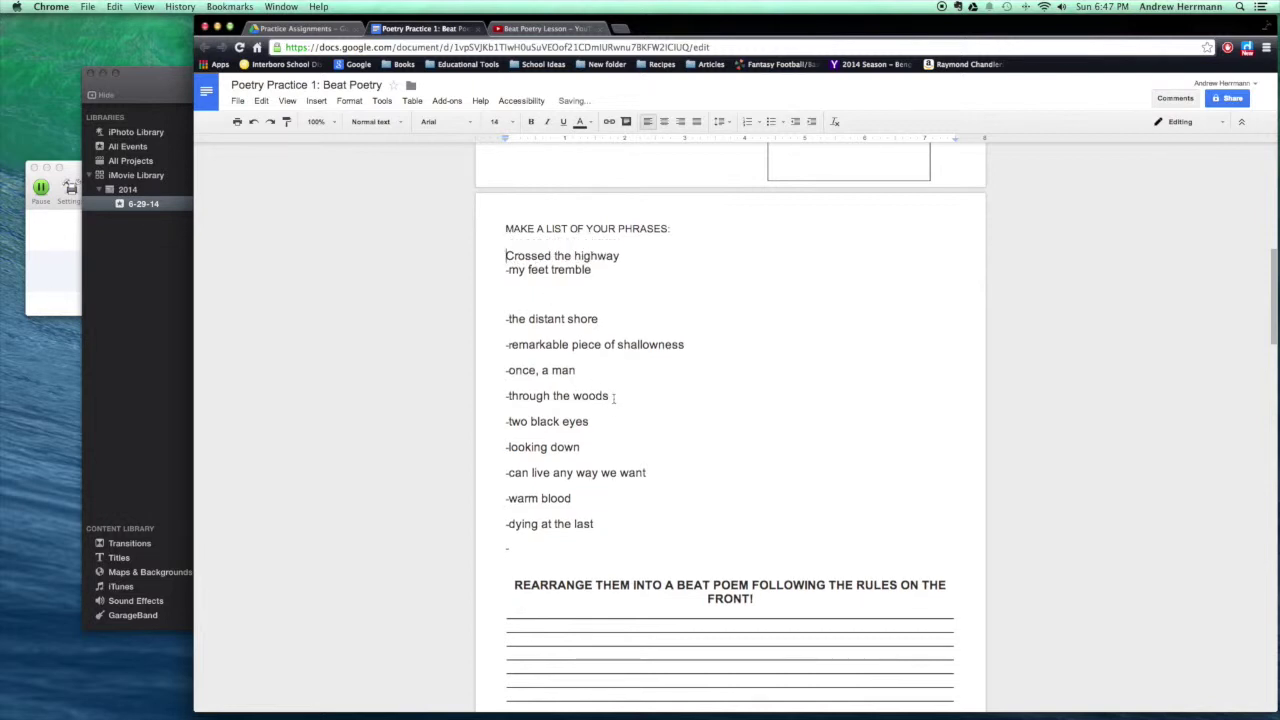
Place 'through the woods' under 'Crossed the highway', ending both lines with a dash
drag(612, 396, 497, 391)
right_click(521, 399)
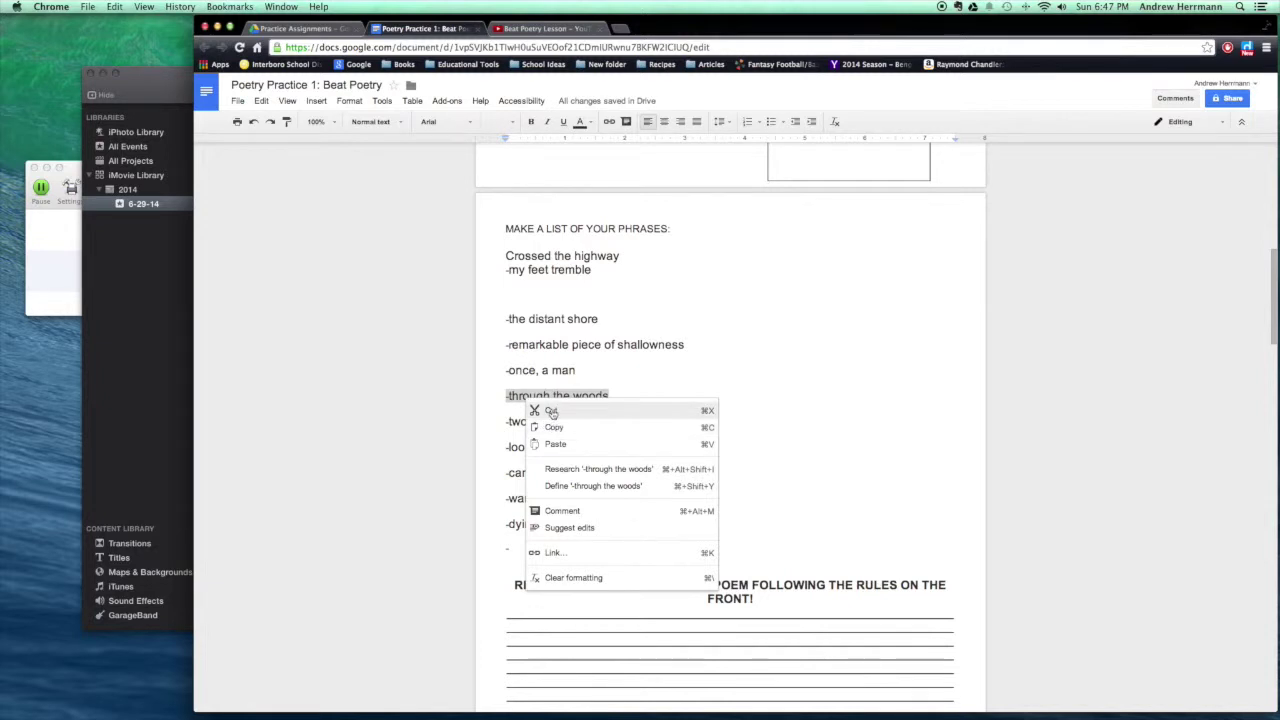
click(550, 410)
click(507, 270)
key(Return)
right_click(512, 270)
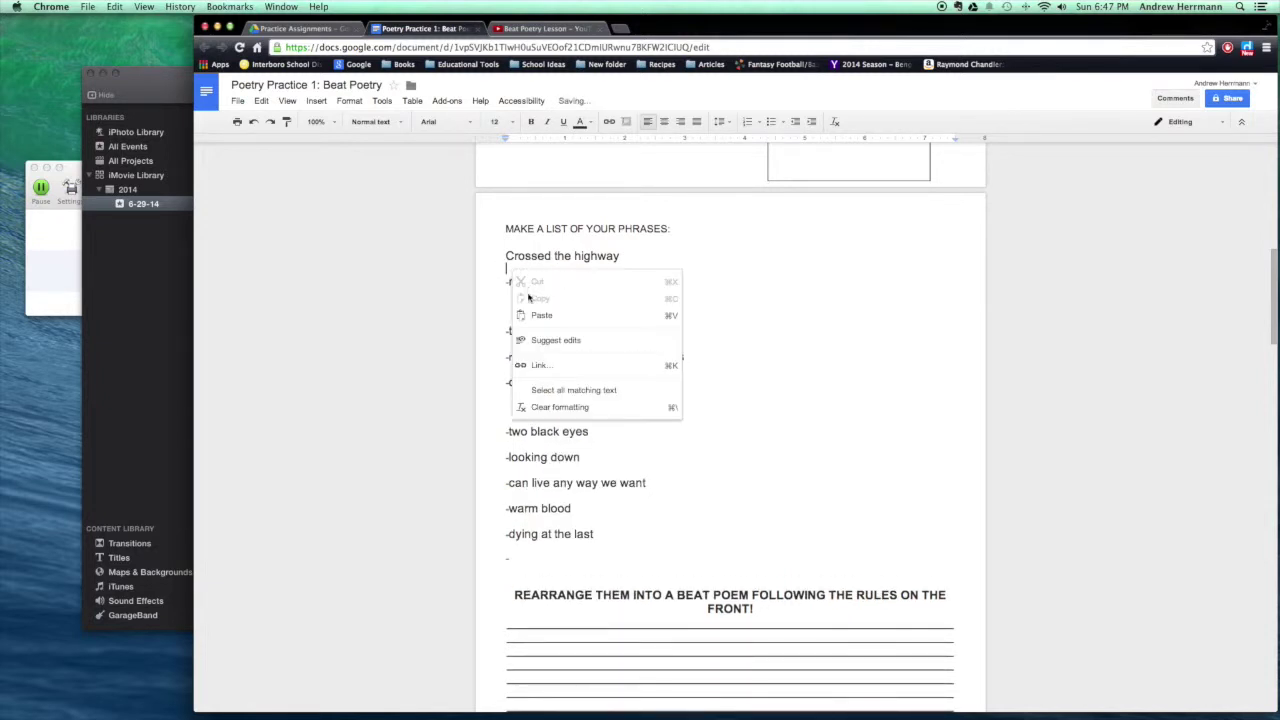
click(530, 317)
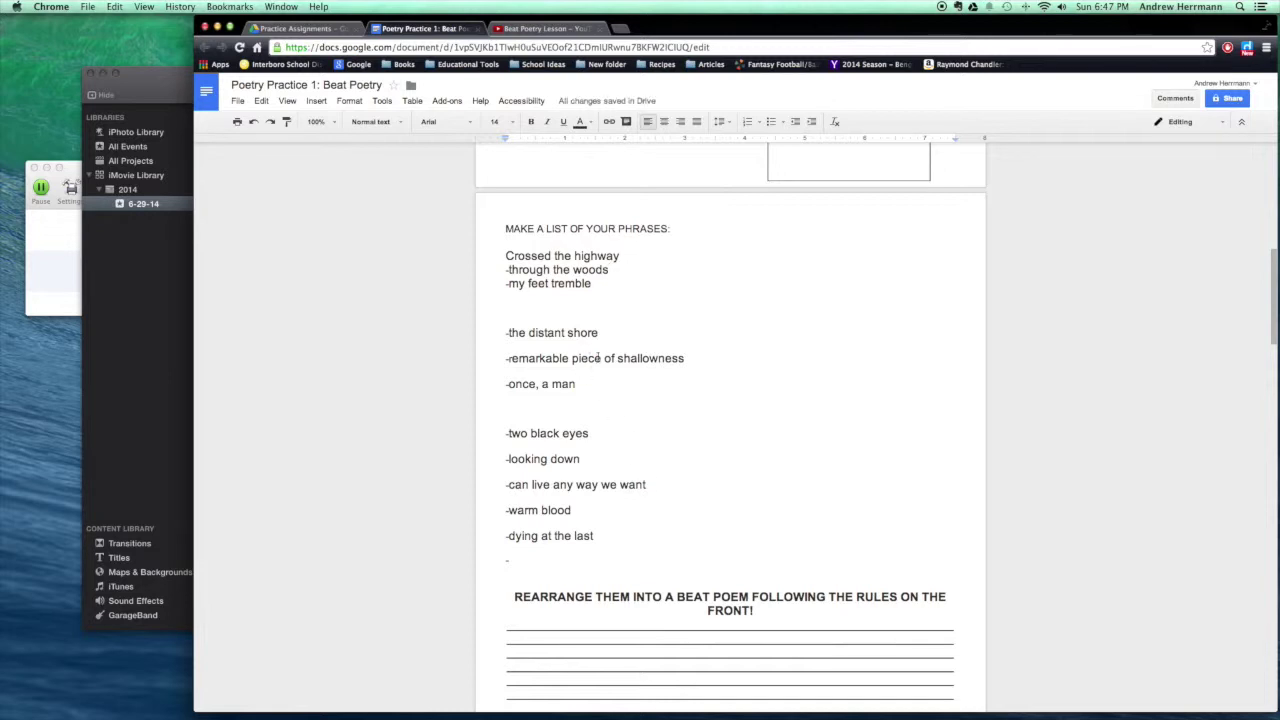
key(BackSpace)
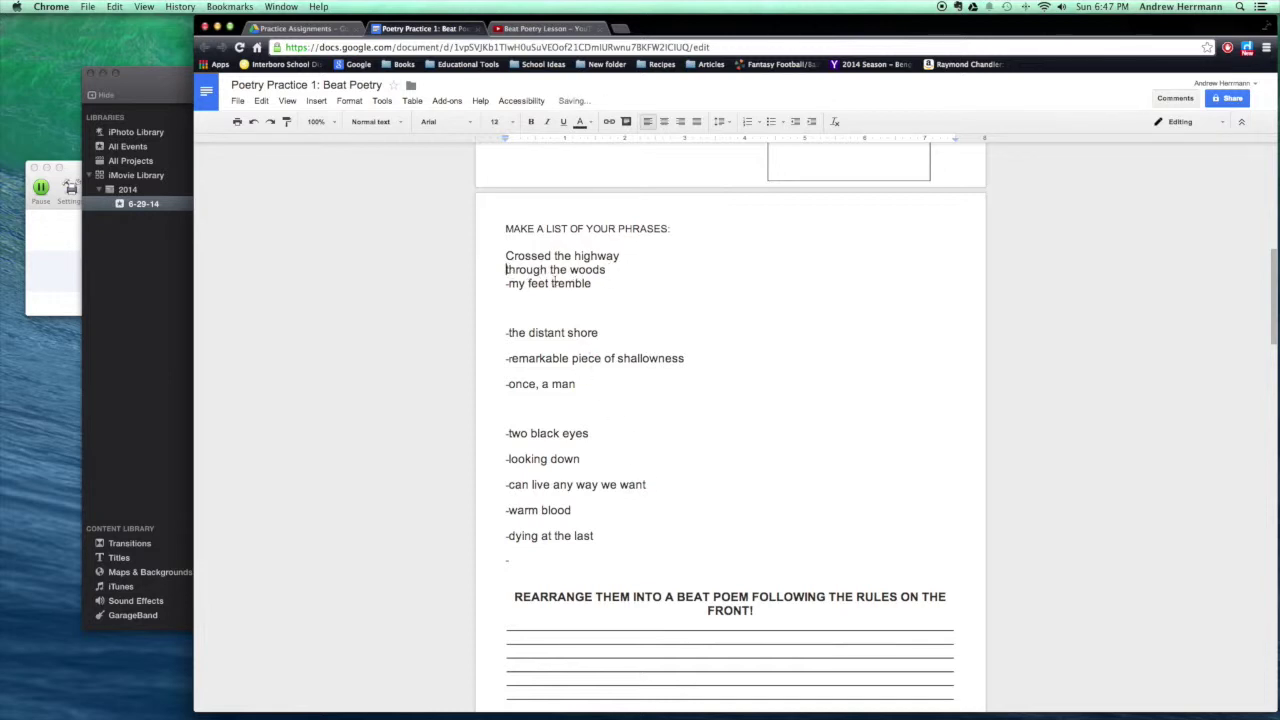
click(624, 255)
text(-)
click(629, 272)
text(-)
key(Return)
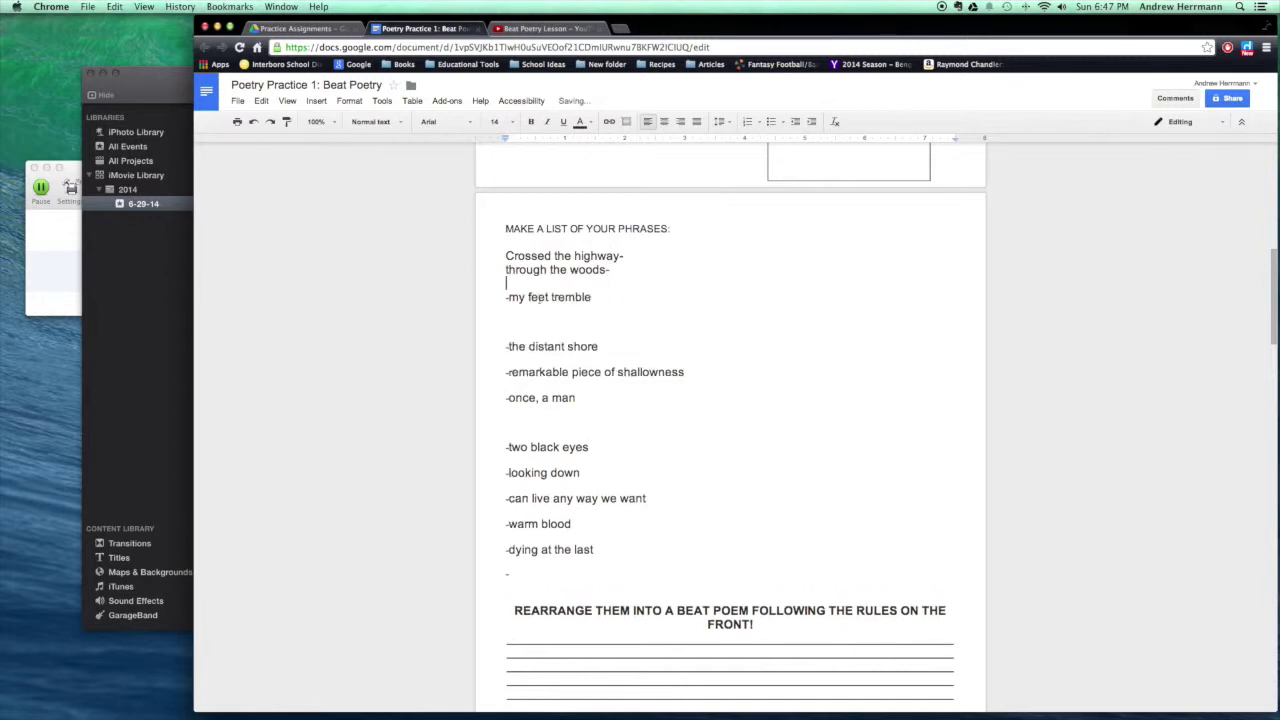
Split 'My feet / tremble' onto two lines and drop the dash before 'the distant shore'
click(509, 297)
key(BackSpace)
click(513, 297)
key(BackSpace)
text(M)
click(547, 297)
key(Return)
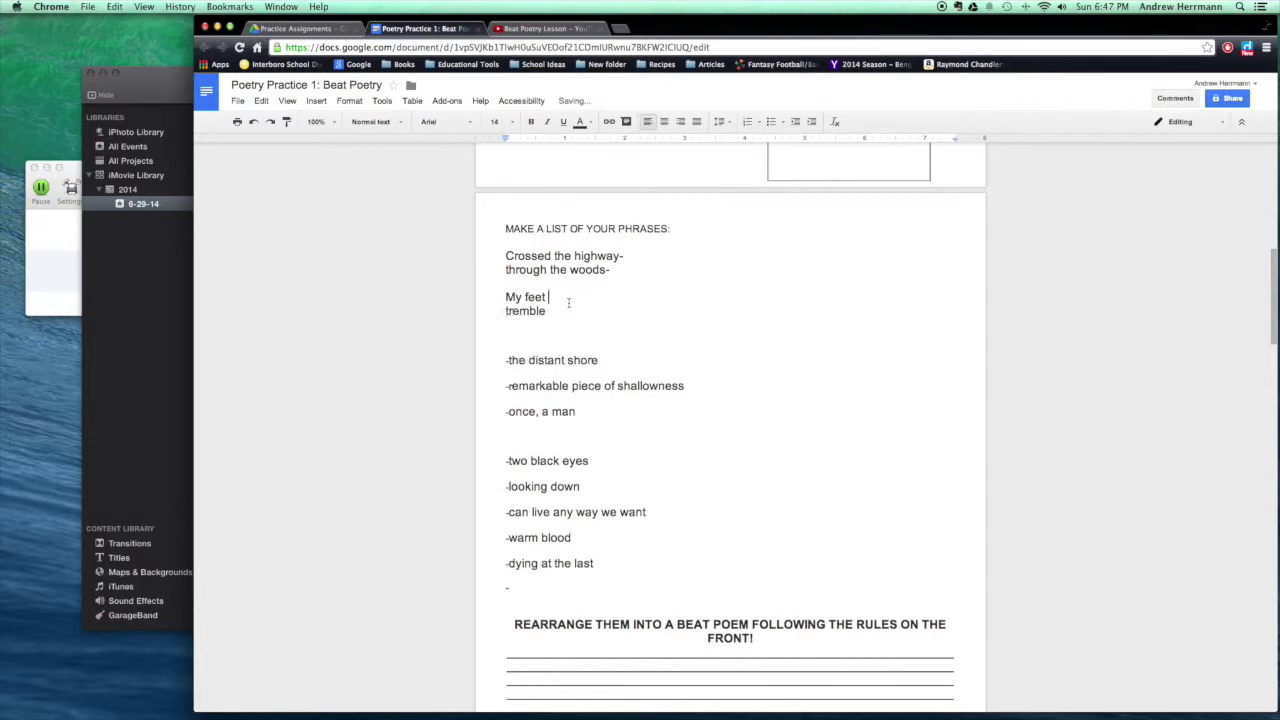
click(509, 360)
key(BackSpace)
key(BackSpace)
key(BackSpace)
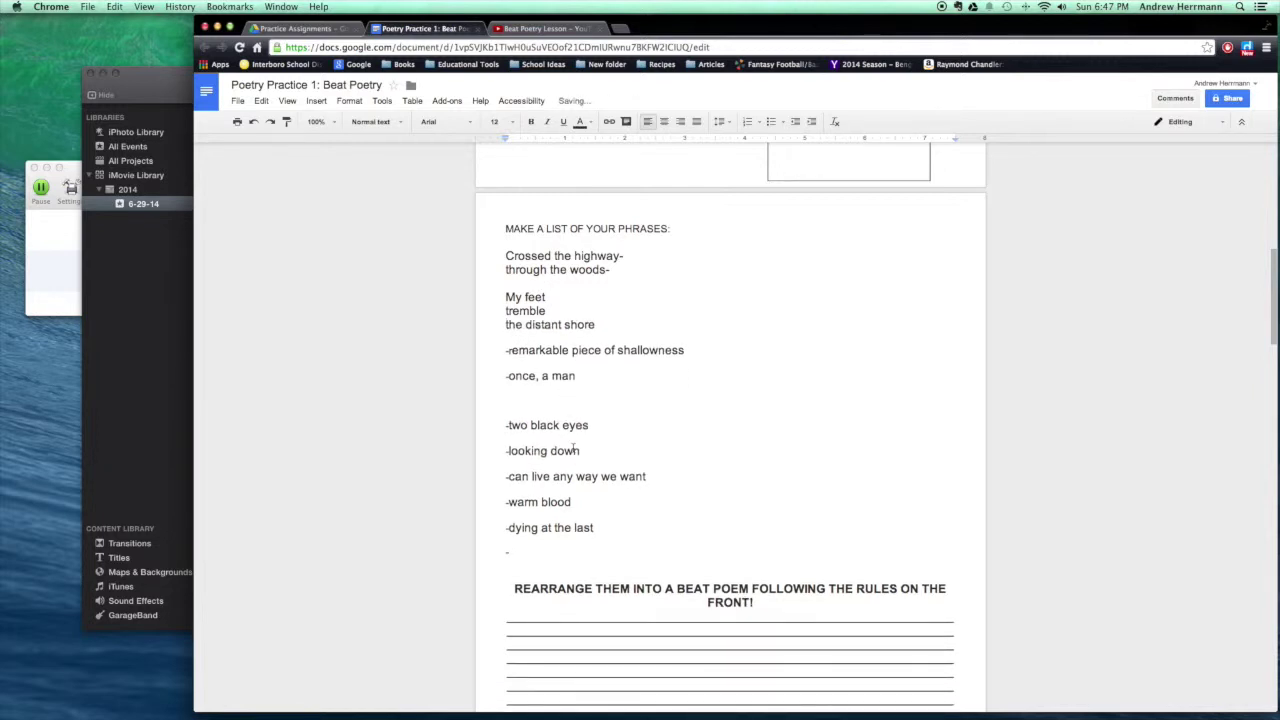
click(513, 430)
drag(590, 425, 509, 424)
Move 'two black eyes' onto the blank line under 'the distant shore'
right_click(509, 424)
click(527, 431)
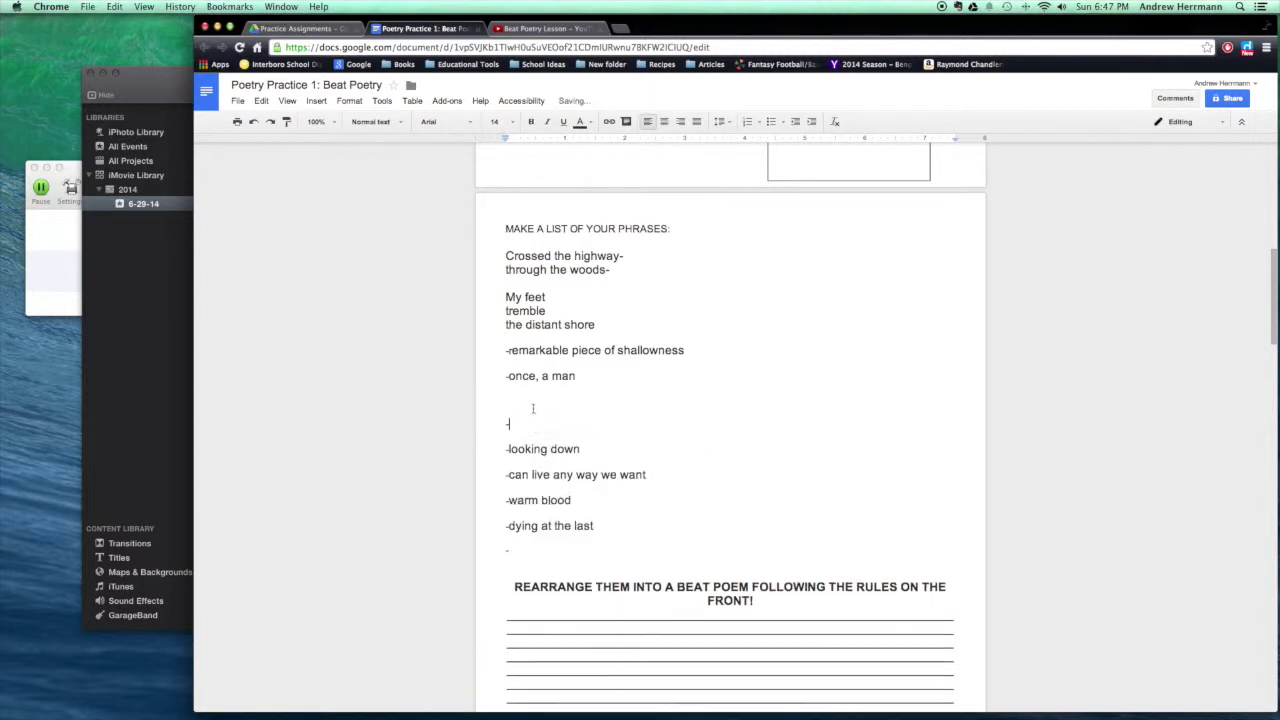
click(528, 336)
right_click(530, 336)
click(548, 377)
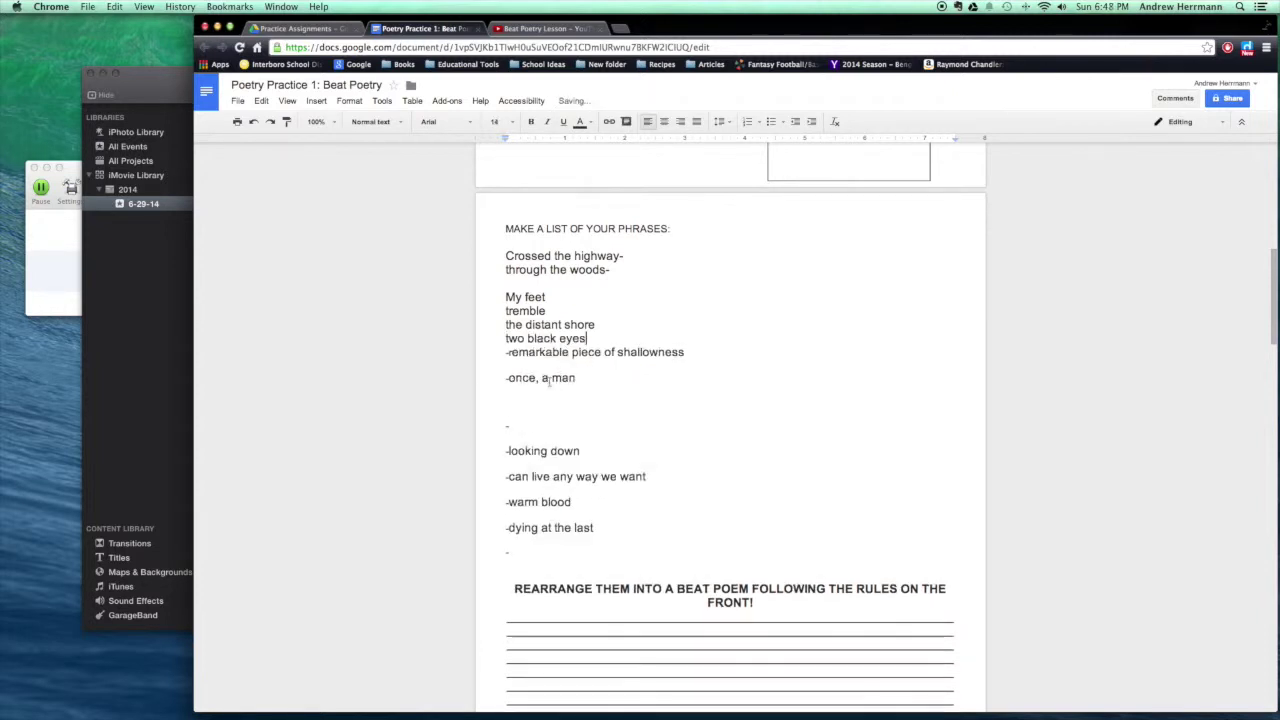
Remove the stray dashes and blank line and delete 'can live any way we want'
click(510, 352)
key(BackSpace)
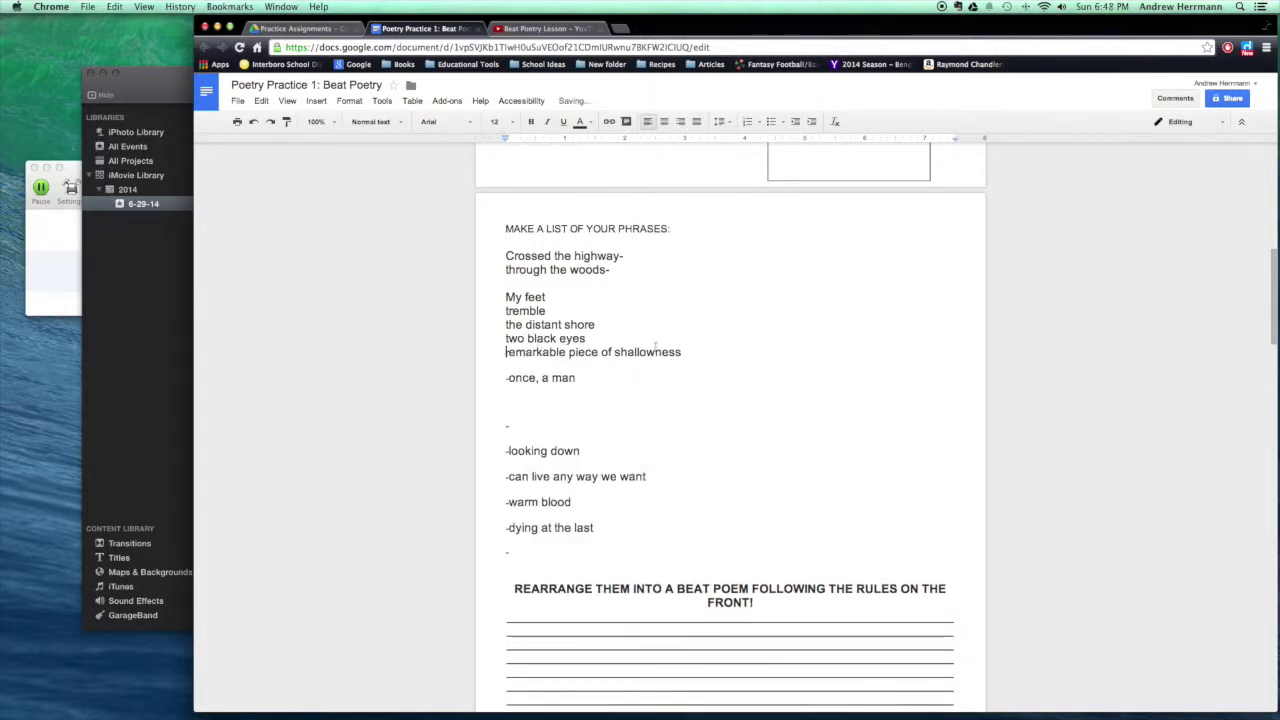
click(681, 352)
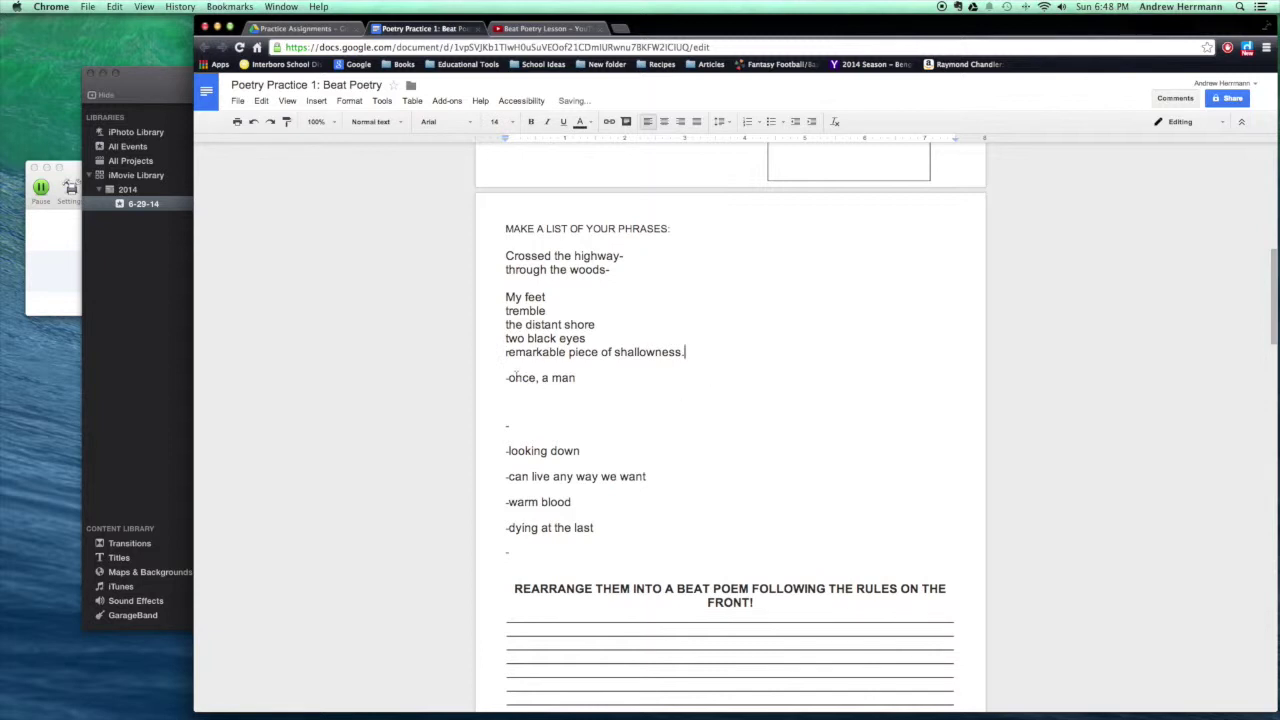
click(512, 426)
key(BackSpace)
key(BackSpace)
key(BackSpace)
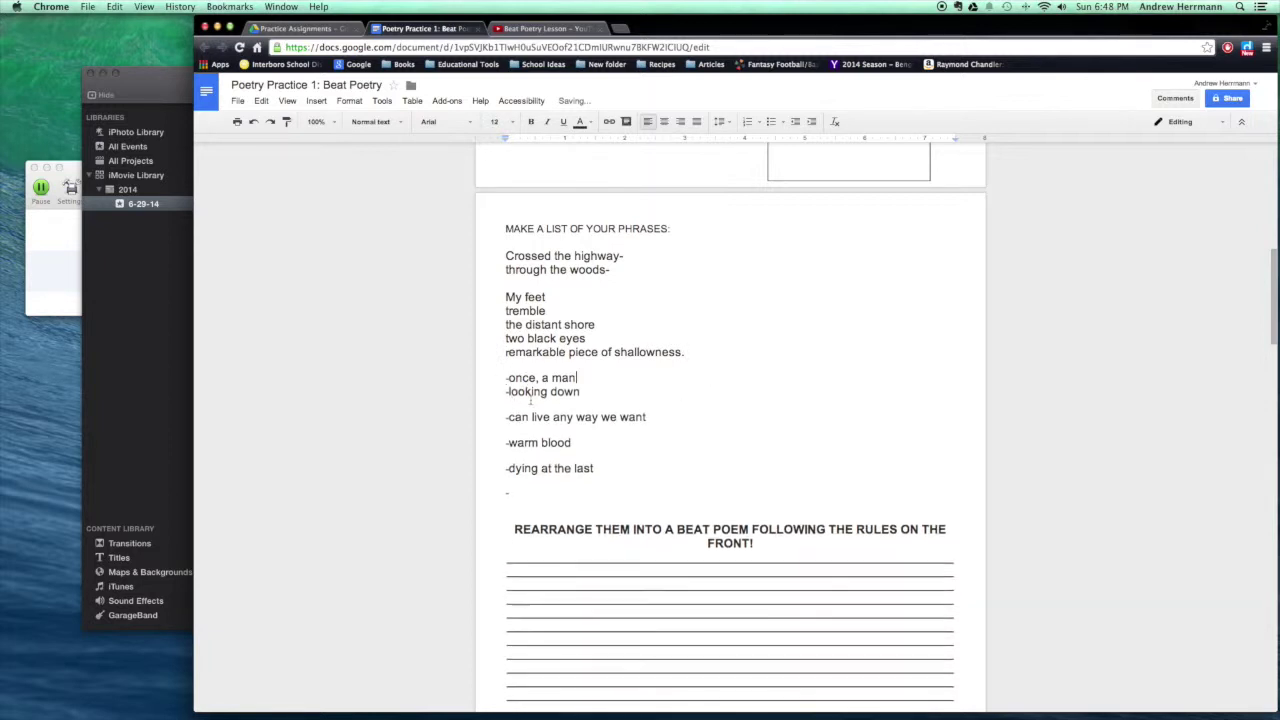
click(512, 418)
key(BackSpace)
drag(664, 417, 505, 418)
key(BackSpace)
Capitalise 'Once, a man' and end 'looking down.' with a period
key(BackSpace)
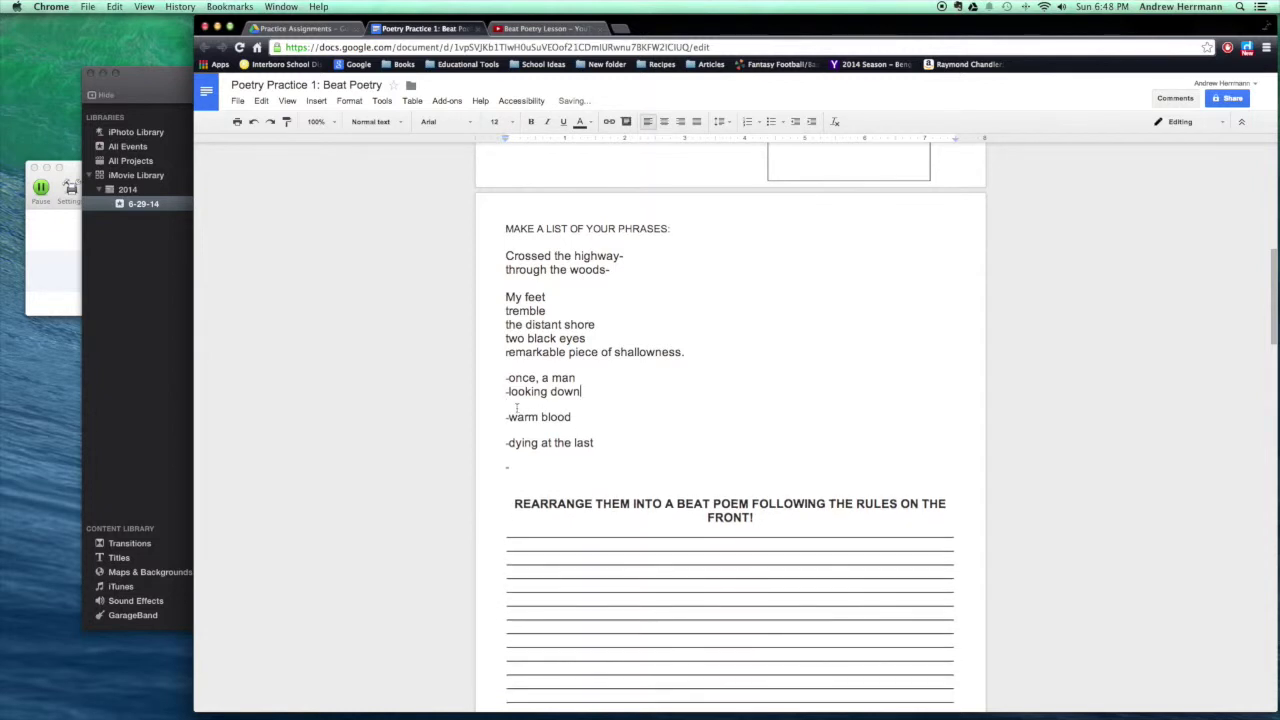
key(BackSpace)
click(508, 378)
key(BackSpace)
key(Delete)
text(O)
drag(595, 338, 506, 338)
Delete 'two black eyes', capitalise 'Warm blood', and end 'dying at the last.' with a period
key(BackSpace)
key(BackSpace)
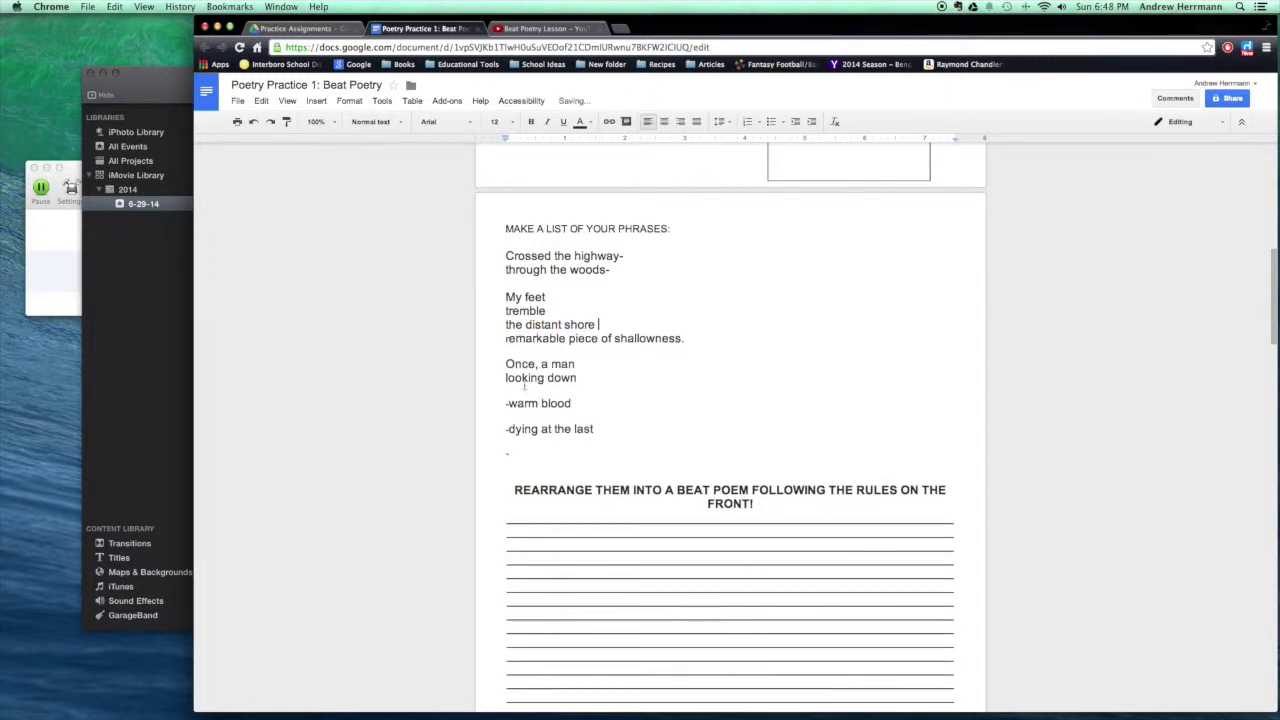
click(585, 378)
text(.)
click(509, 402)
key(BackSpace)
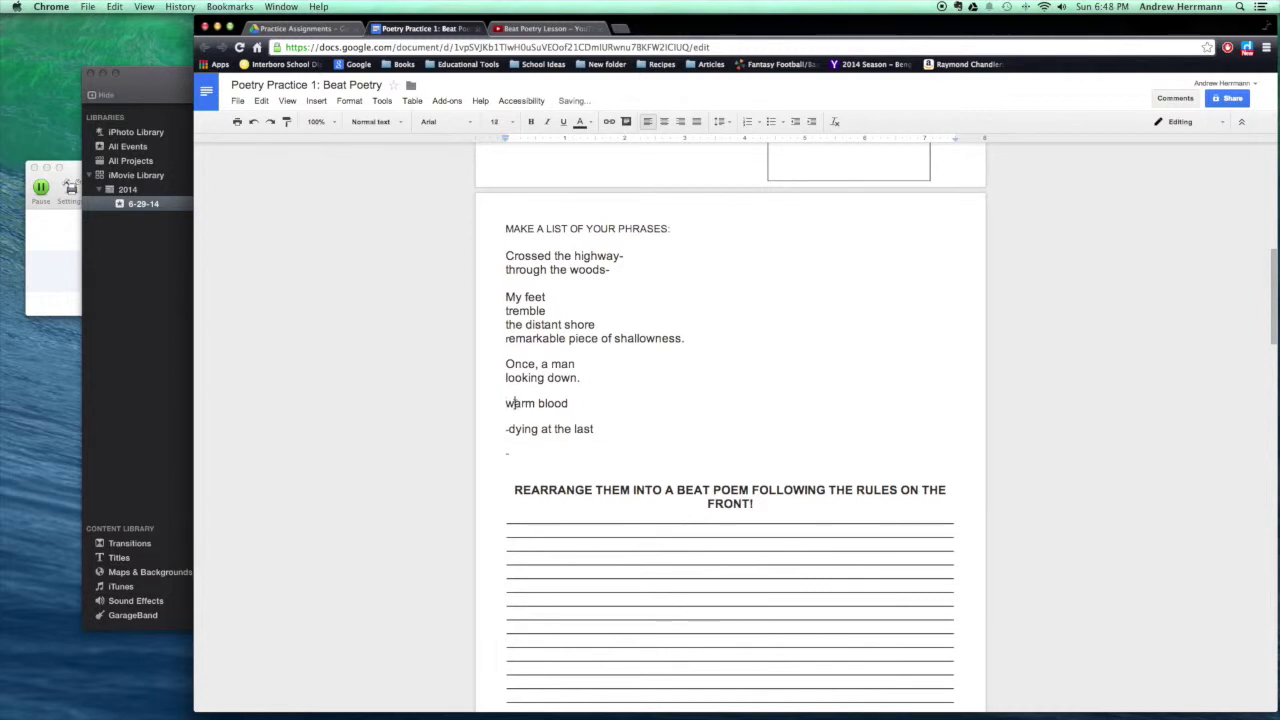
key(BackSpace)
text(W)
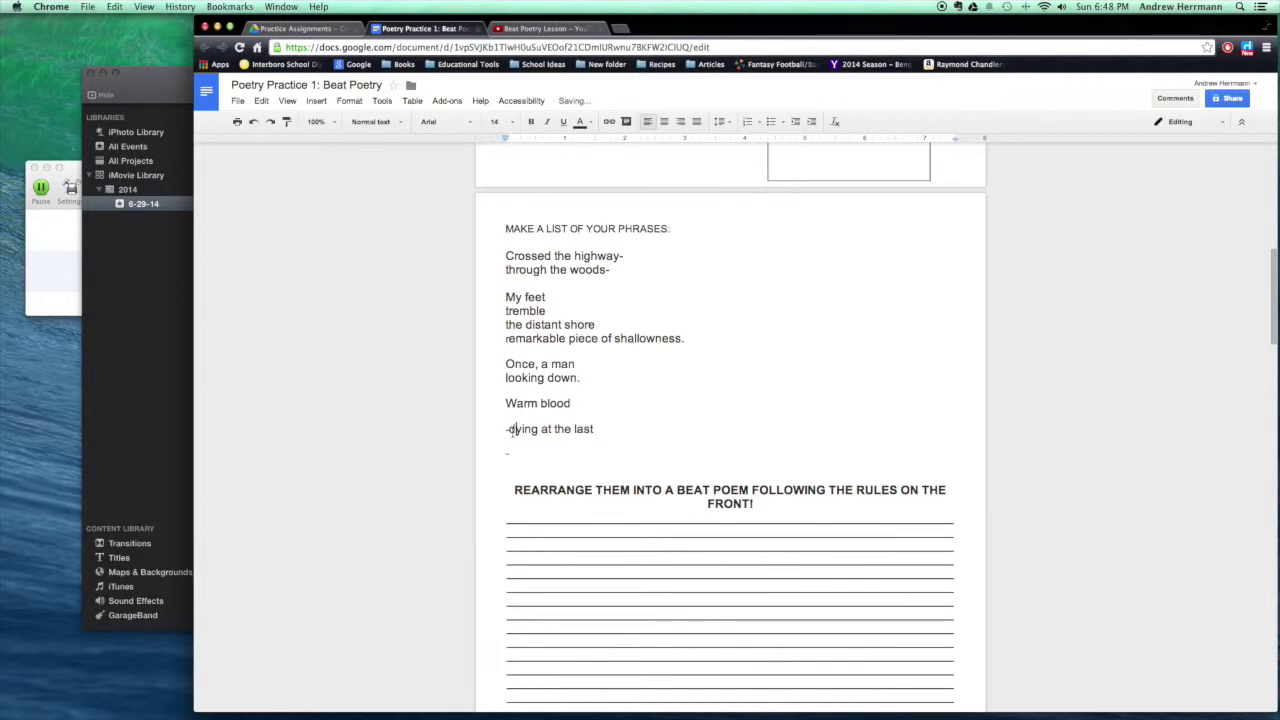
click(597, 428)
text(.)
click(519, 447)
key(BackSpace)
click(634, 417)
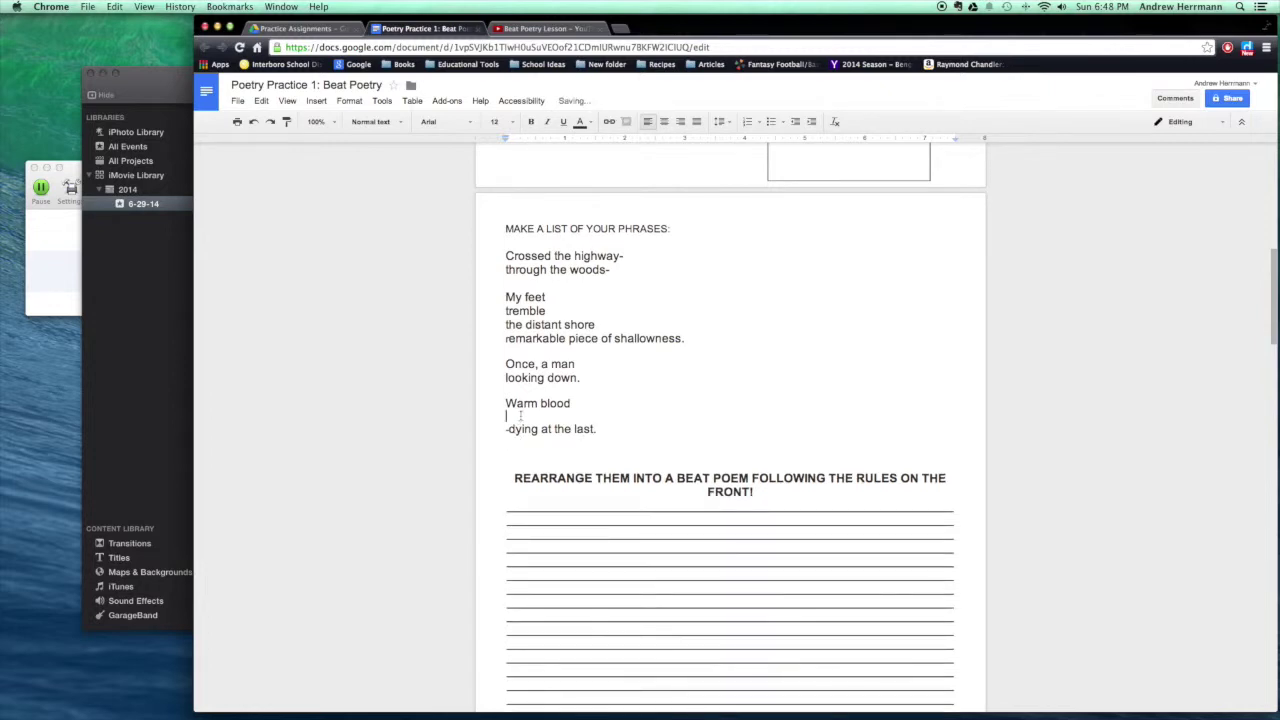
key(BackSpace)
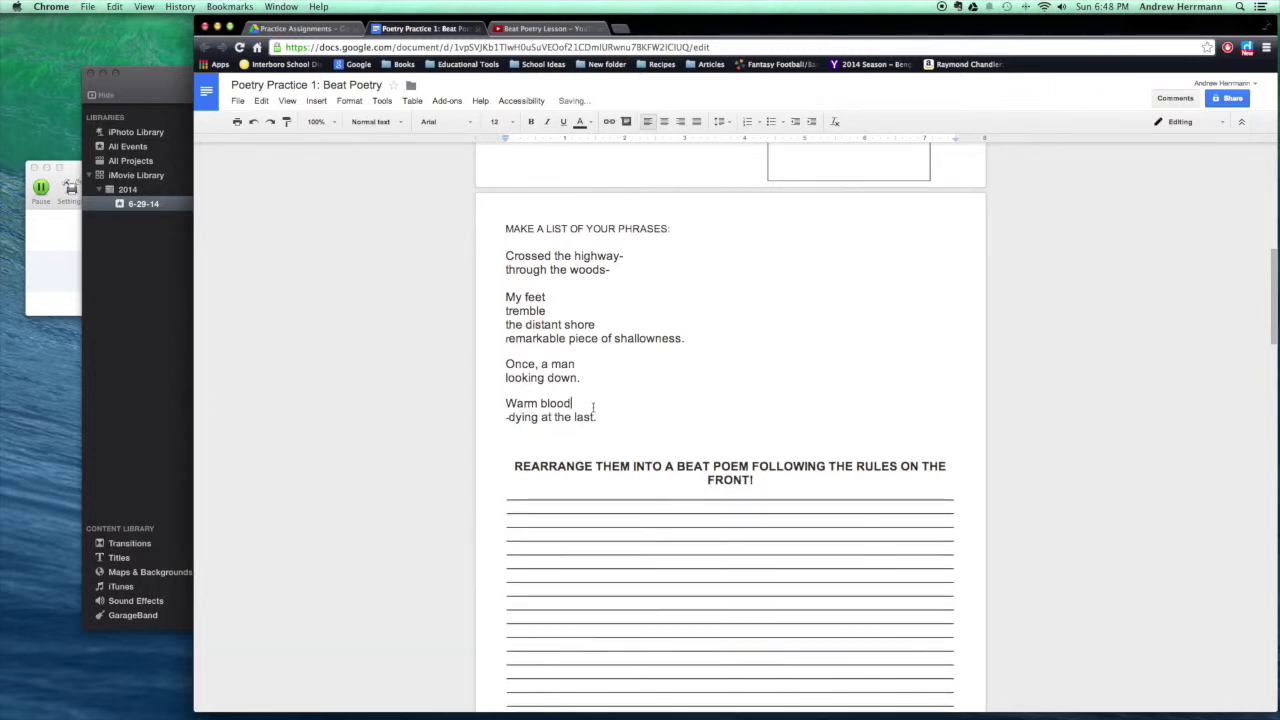
scroll(613, 483, down, 10)
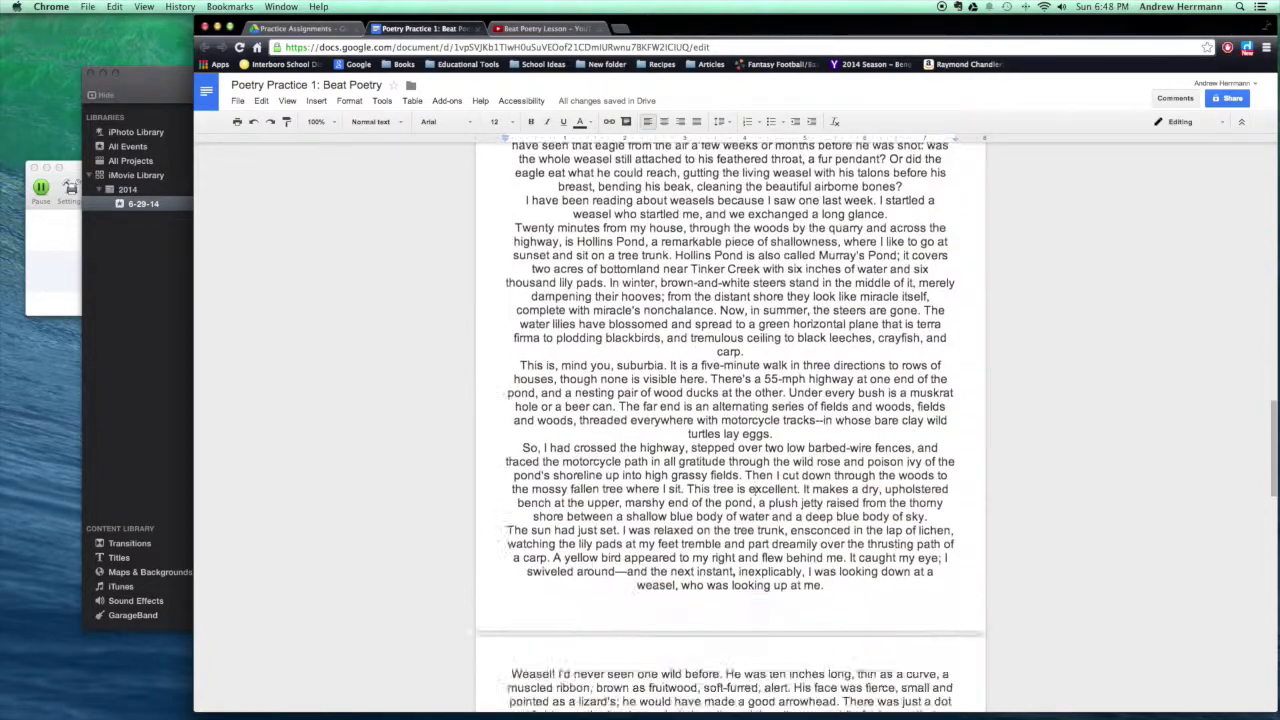
scroll(741, 484, up, 10)
scroll(741, 483, up, 5)
scroll(741, 483, down, 2)
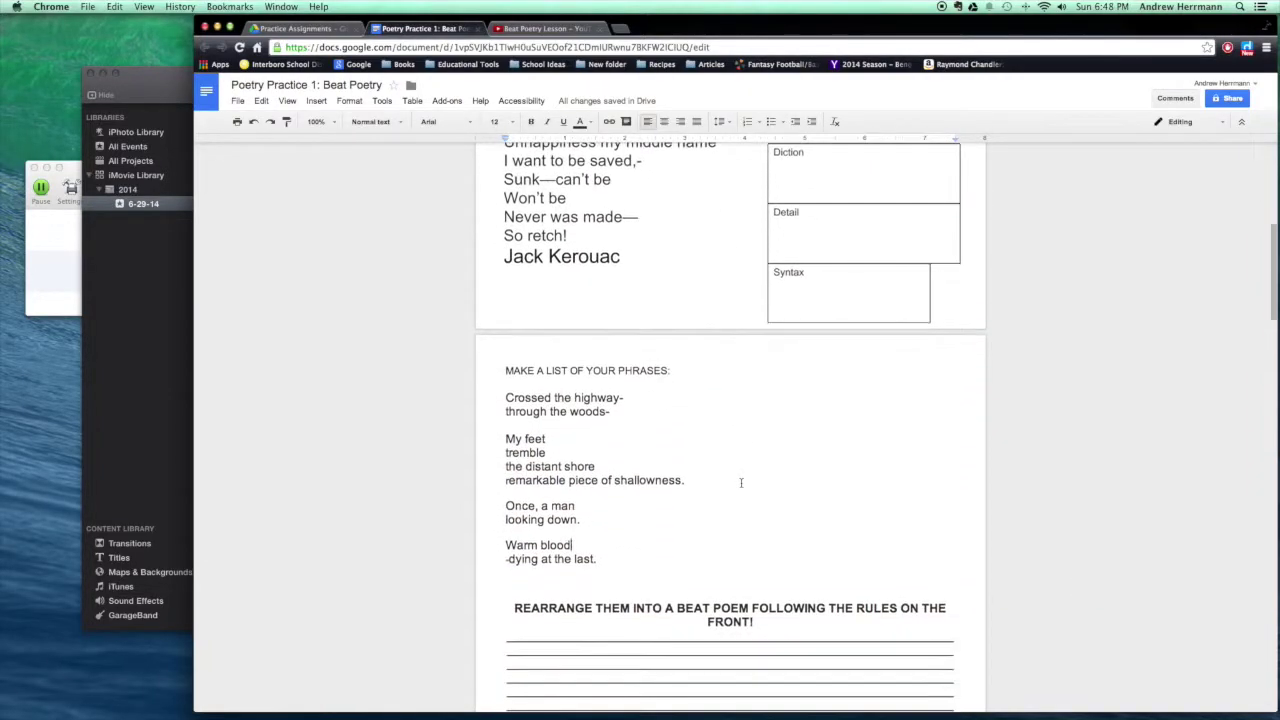
scroll(733, 492, down, 10)
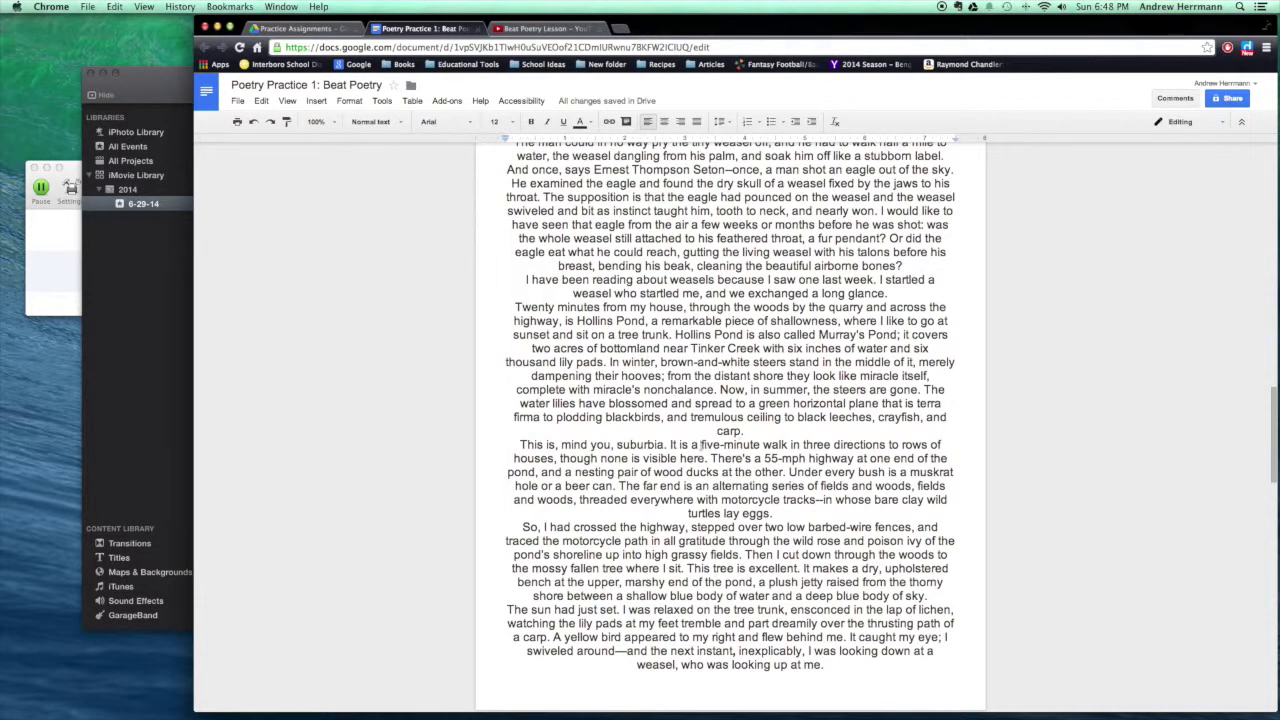
scroll(655, 420, up, 10)
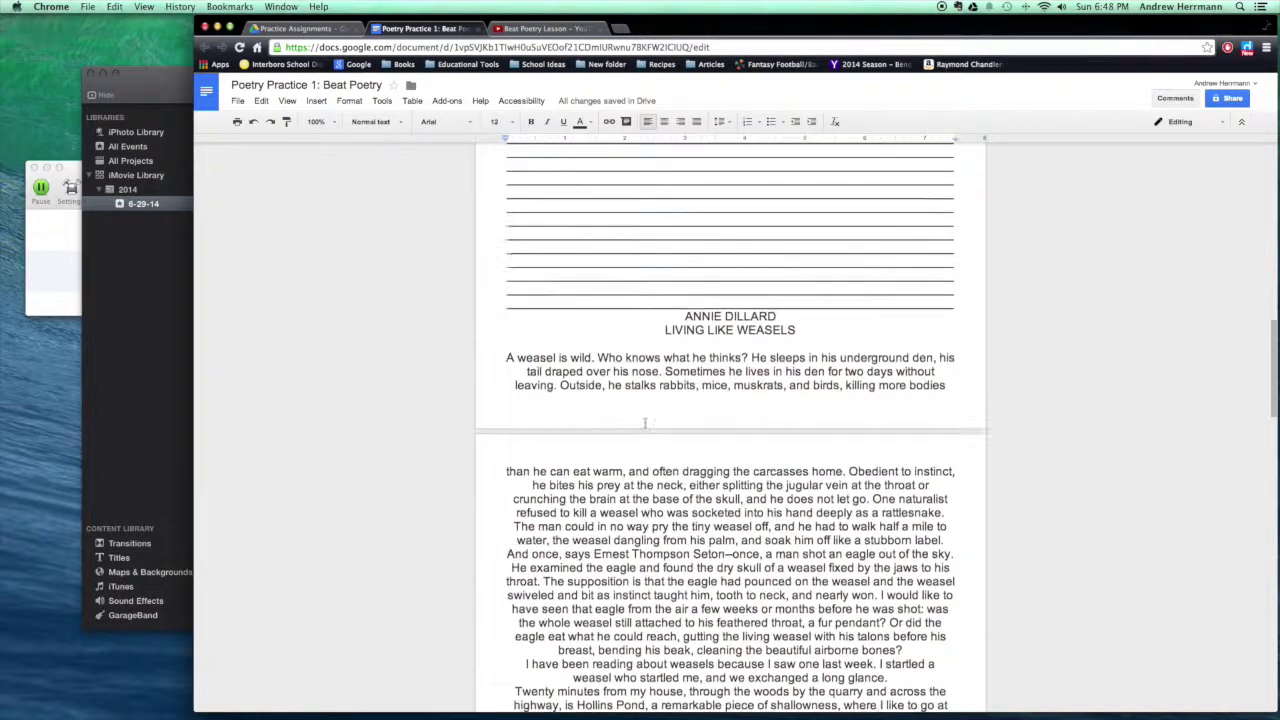
scroll(727, 432, down, 5)
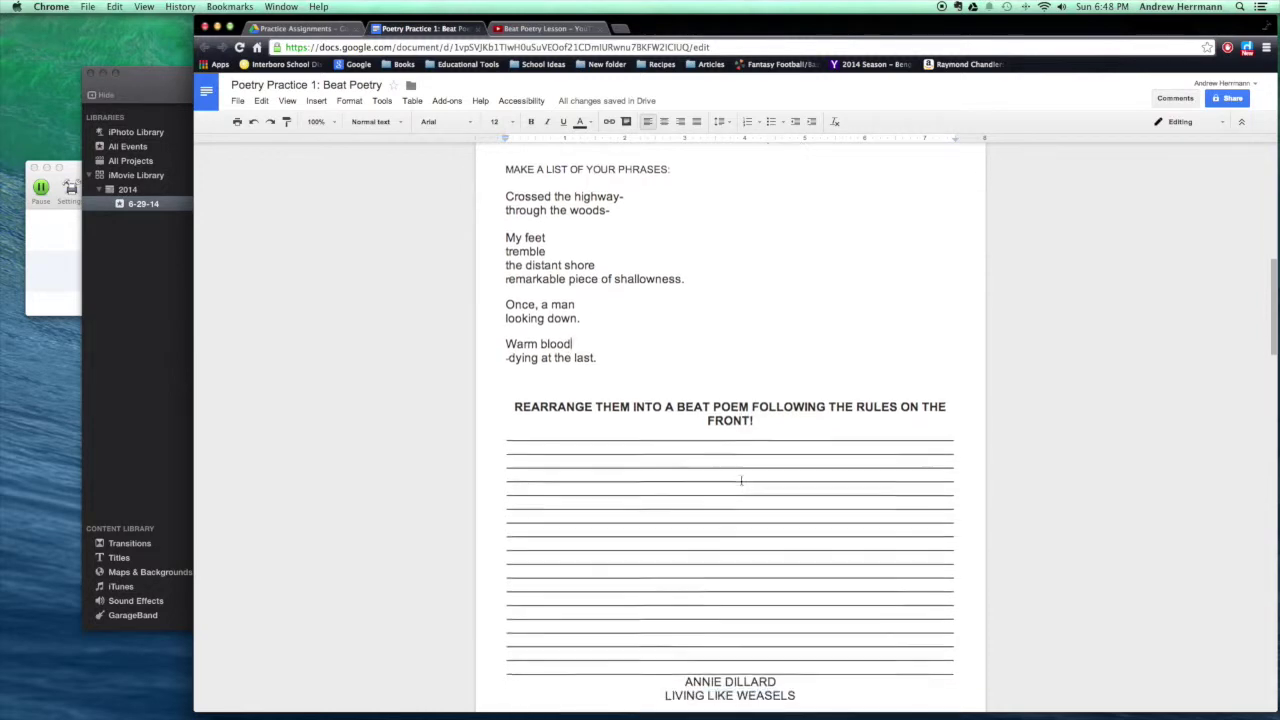
drag(664, 494, 798, 494)
scroll(599, 363, up, 5)
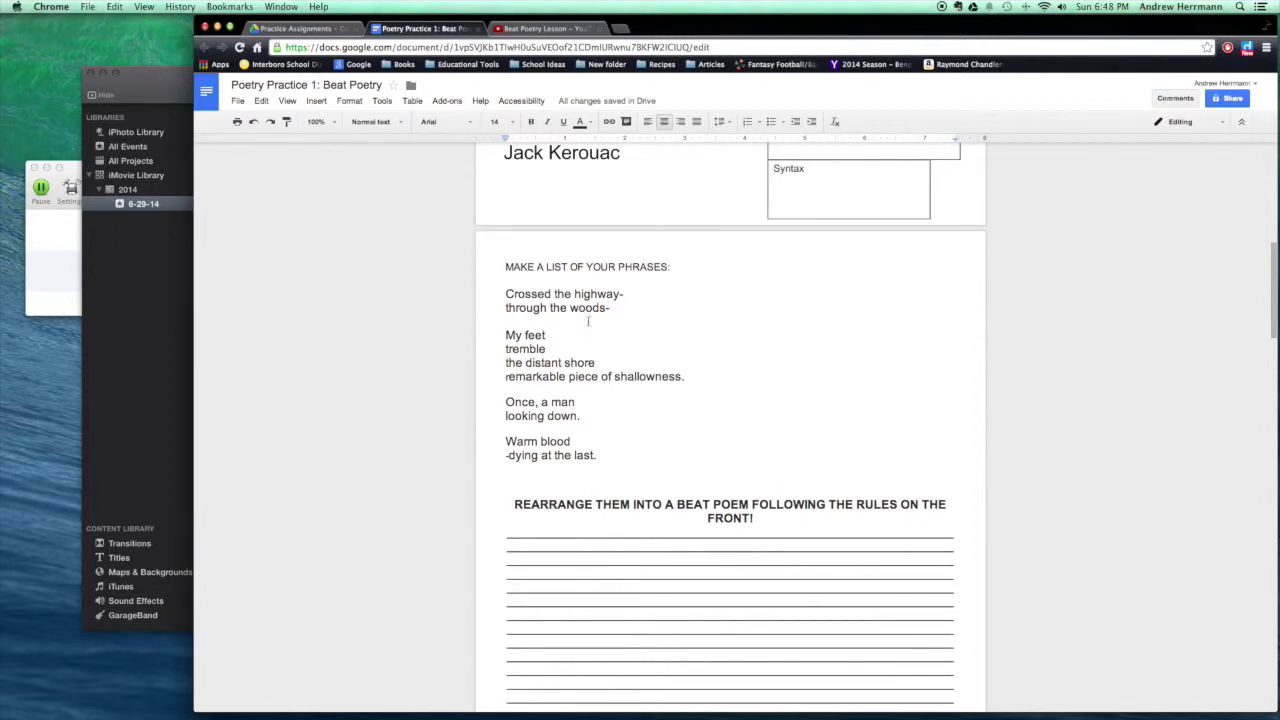
scroll(652, 420, down, 5)
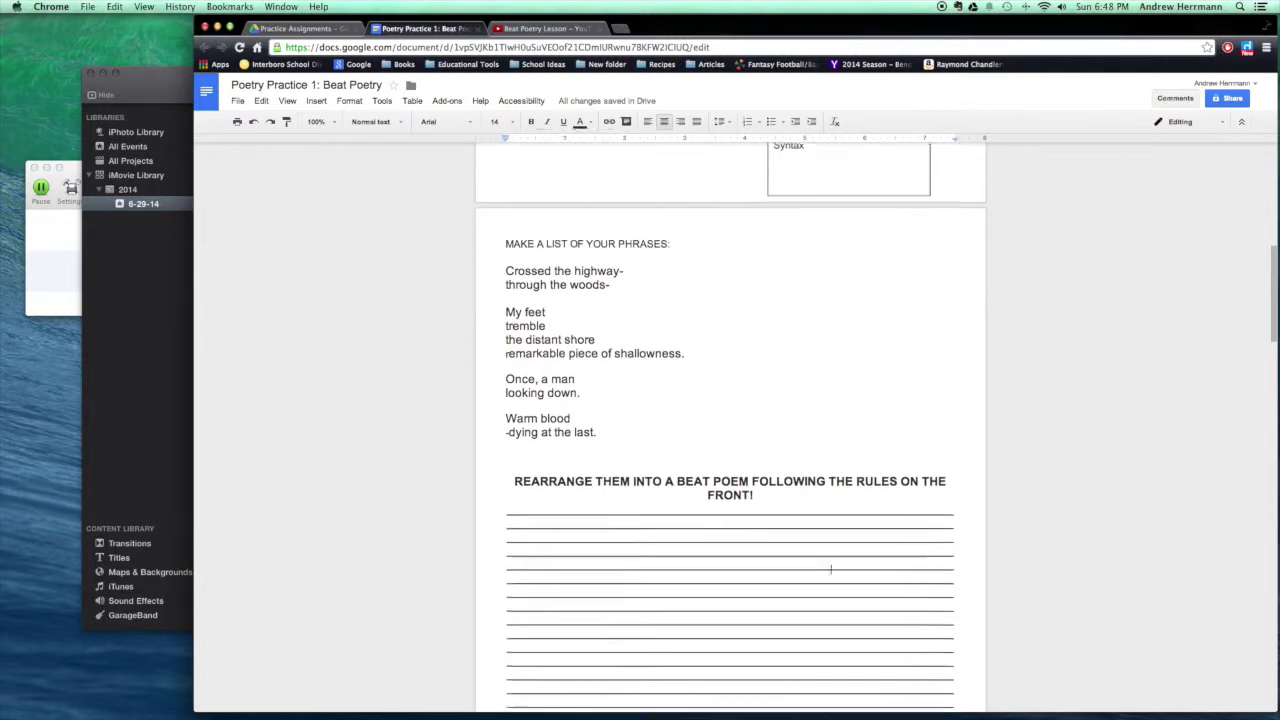
scroll(718, 511, up, 8)
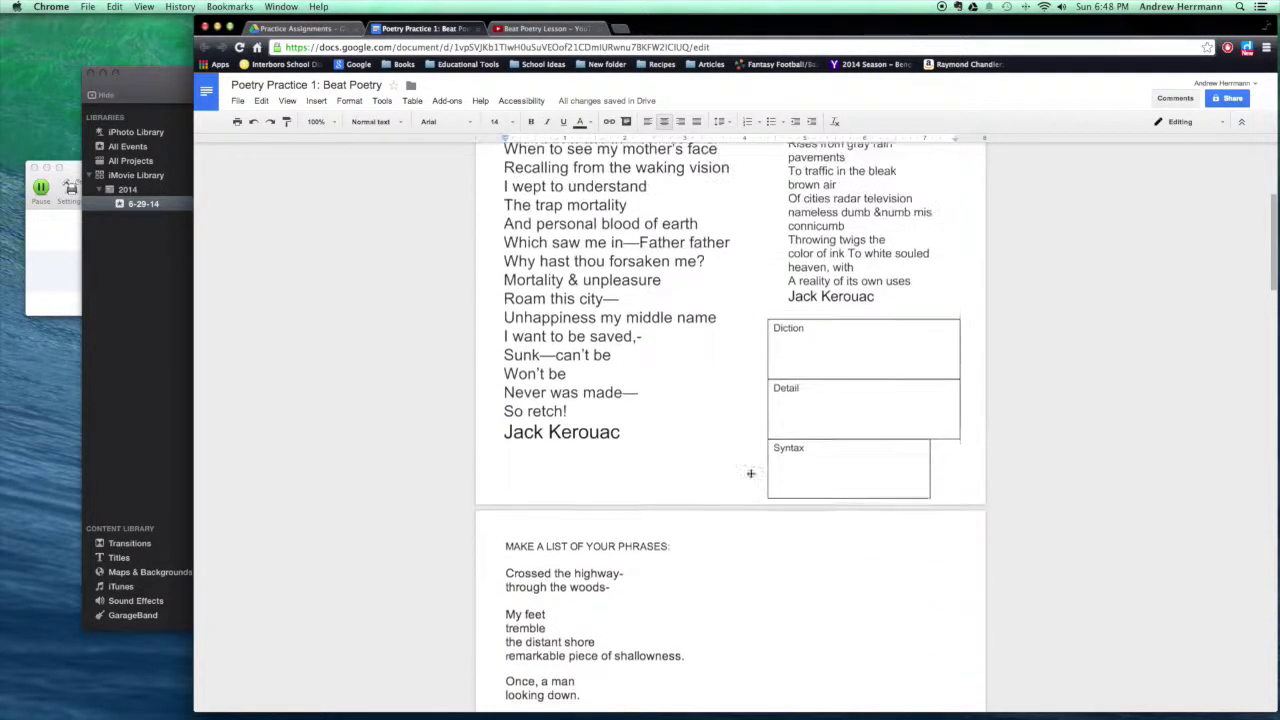
scroll(702, 508, down, 2)
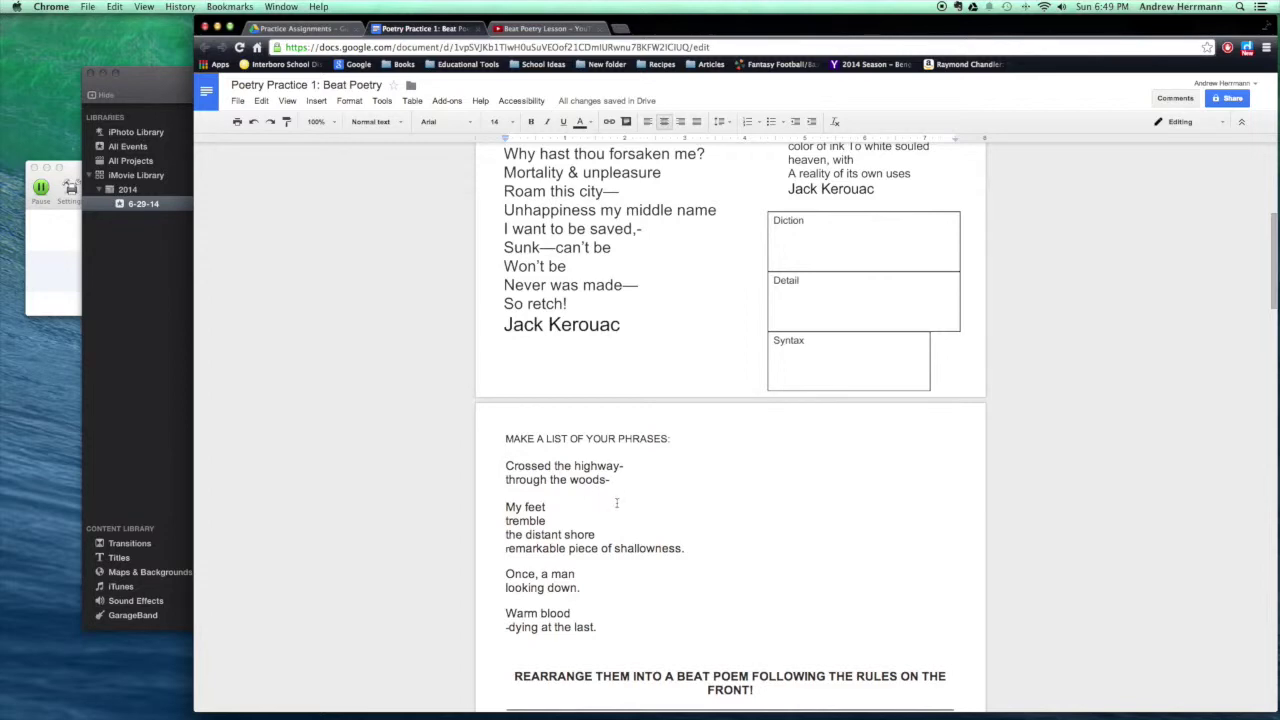
scroll(617, 503, down, 2)
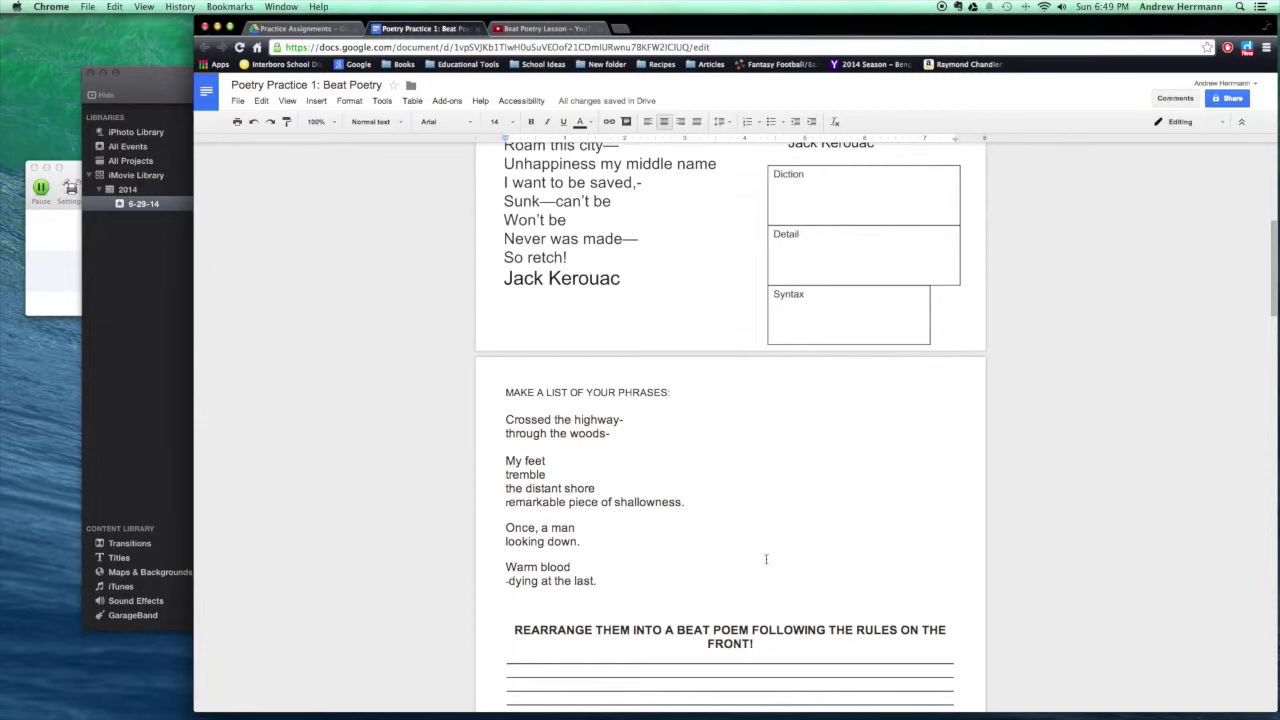
scroll(766, 559, down, 10)
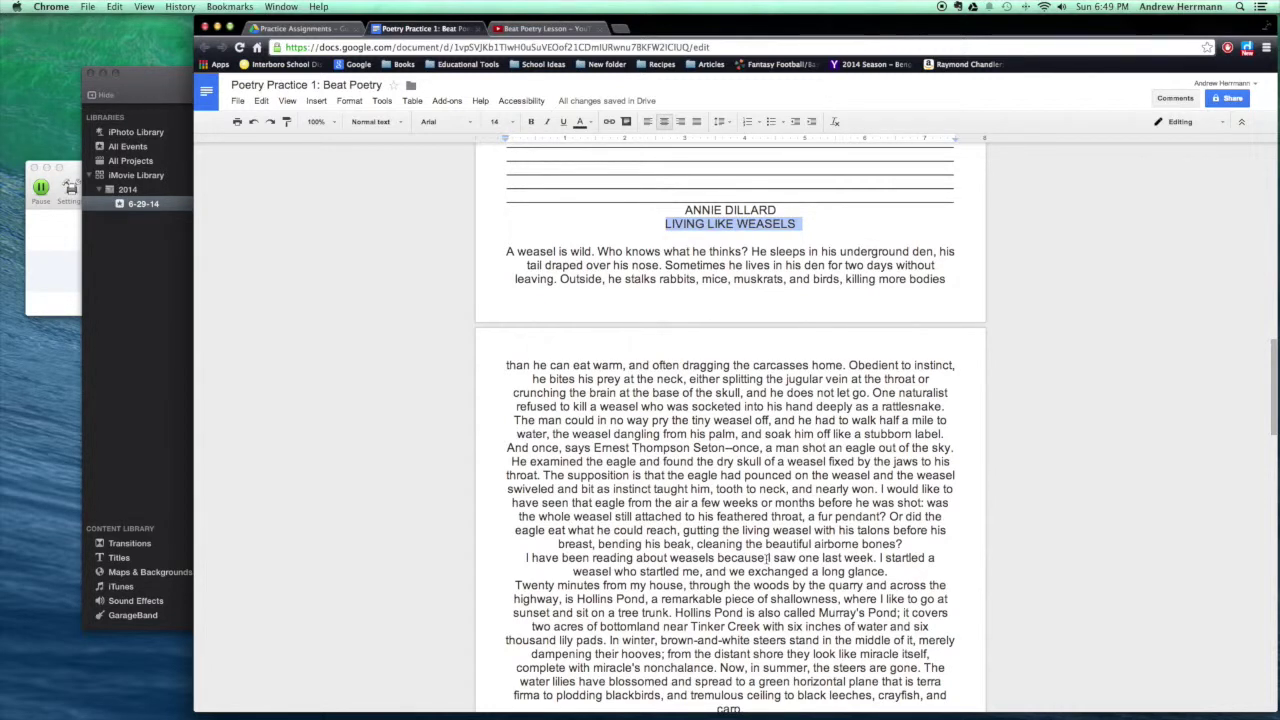
scroll(768, 558, down, 5)
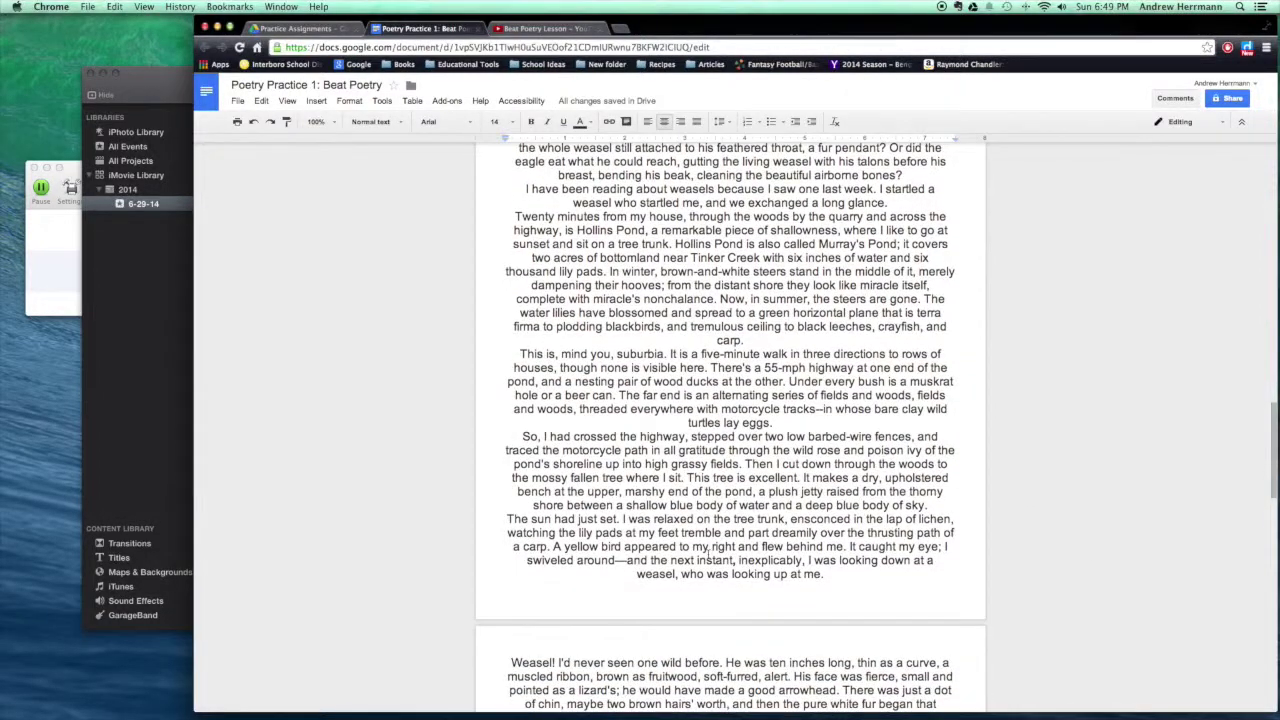
scroll(700, 548, up, 10)
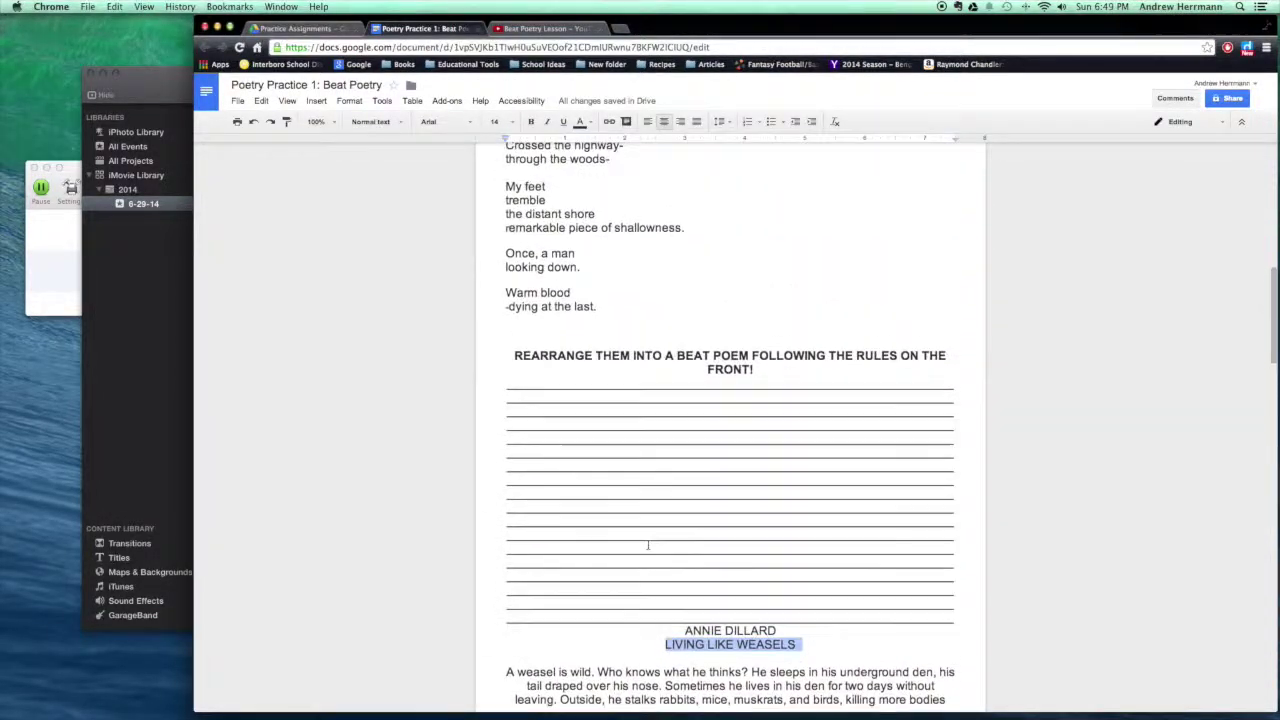